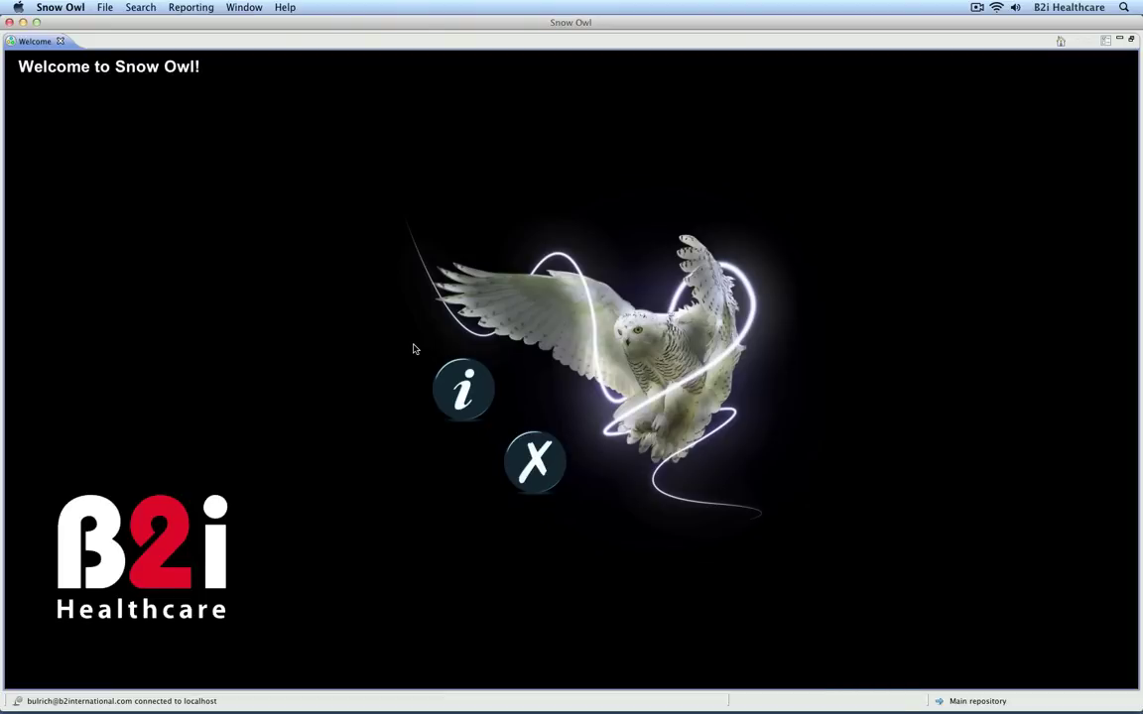
# Read the What's New release notes from the Welcome page, then close the help window.
pyautogui.click(470, 407)
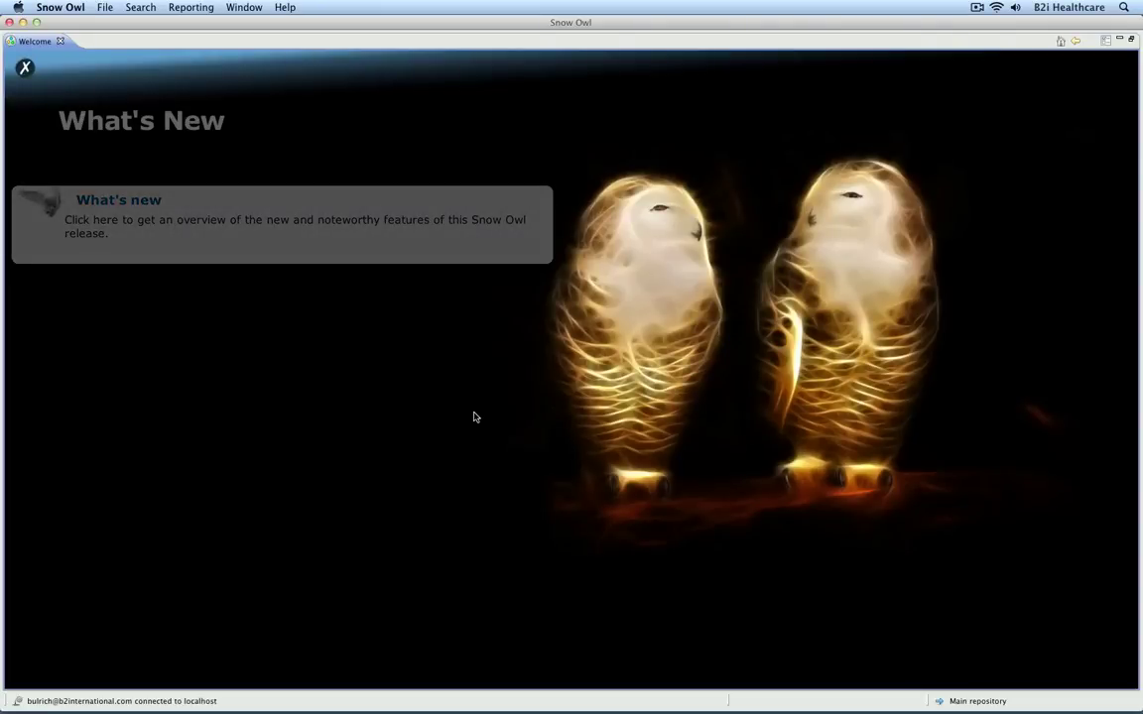
pyautogui.click(141, 201)
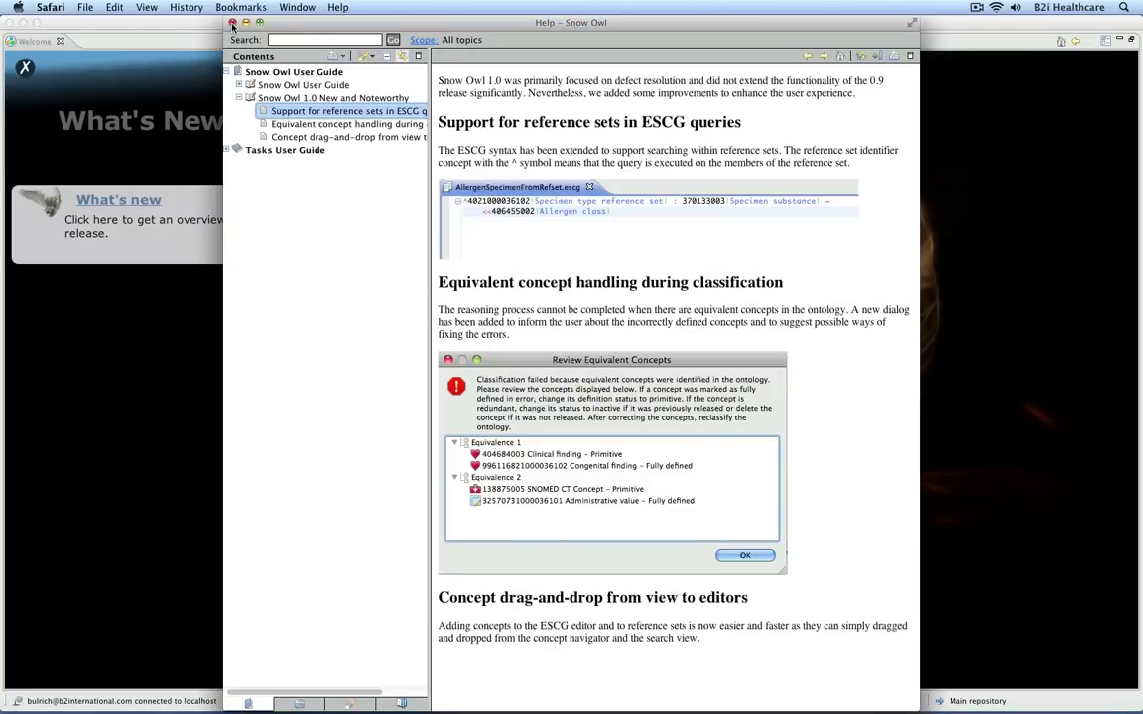
pyautogui.click(232, 23)
# Close the Welcome tab and open the Snow Owl user guide from Help.
pyautogui.click(59, 41)
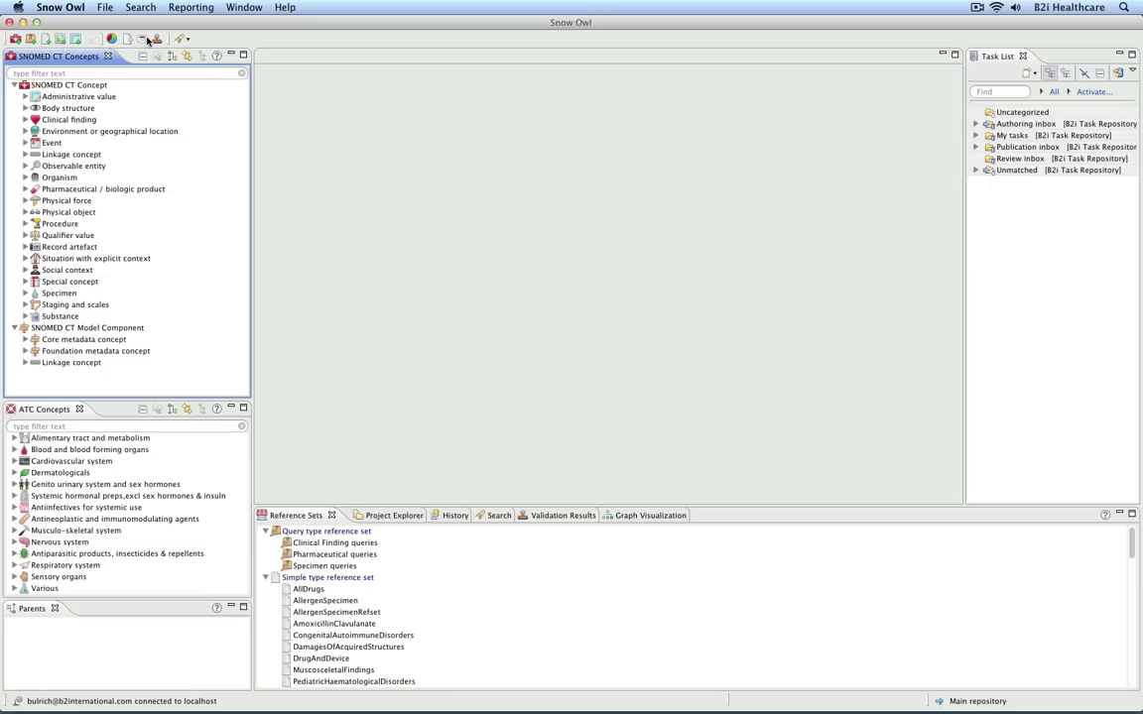
pyautogui.click(282, 8)
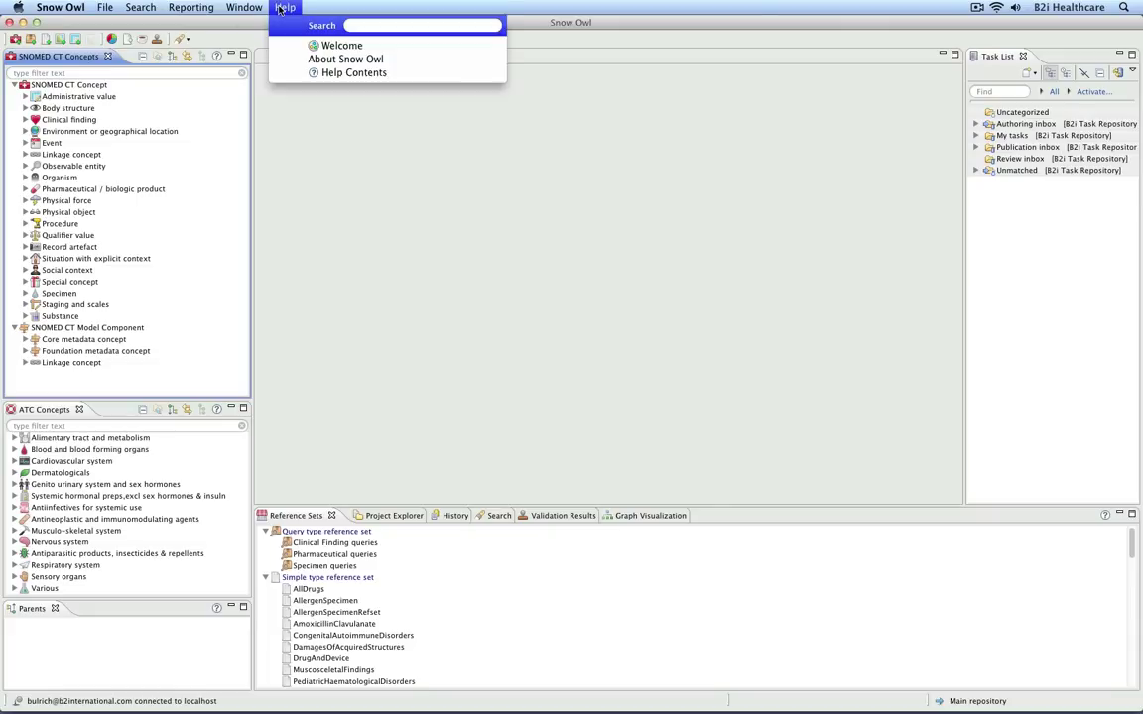
pyautogui.click(347, 72)
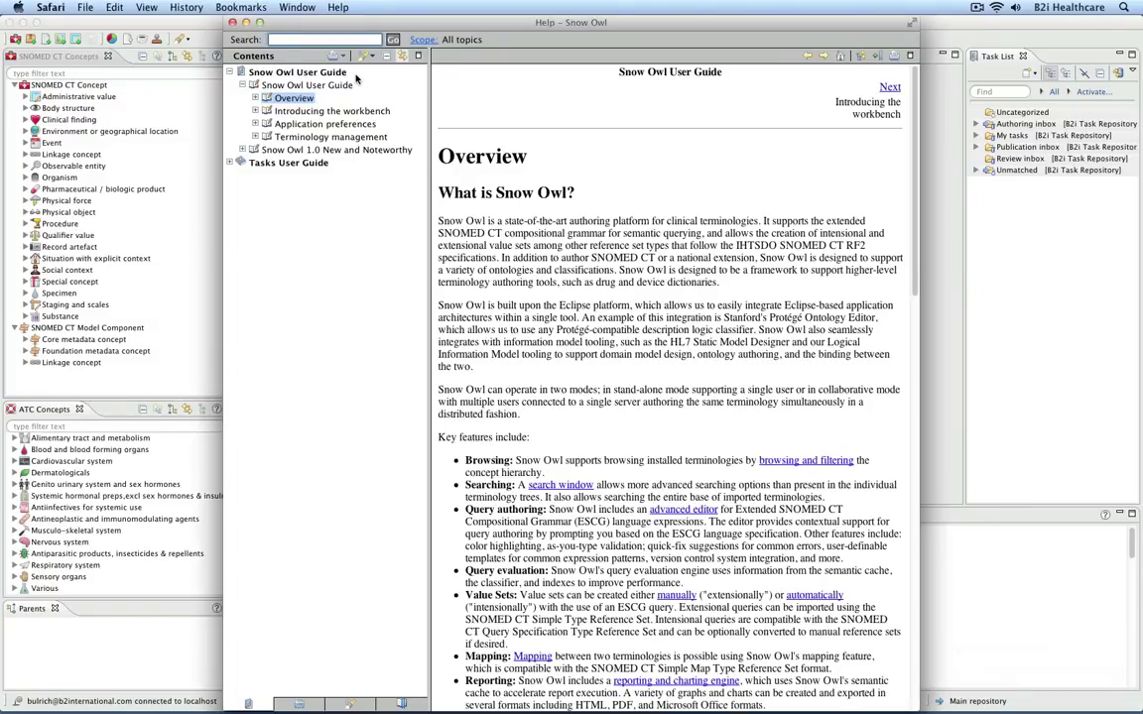
# Browse the Finding a concept, Editing and authoring, and Collaborative authoring help pages, then close help.
pyautogui.click(255, 136)
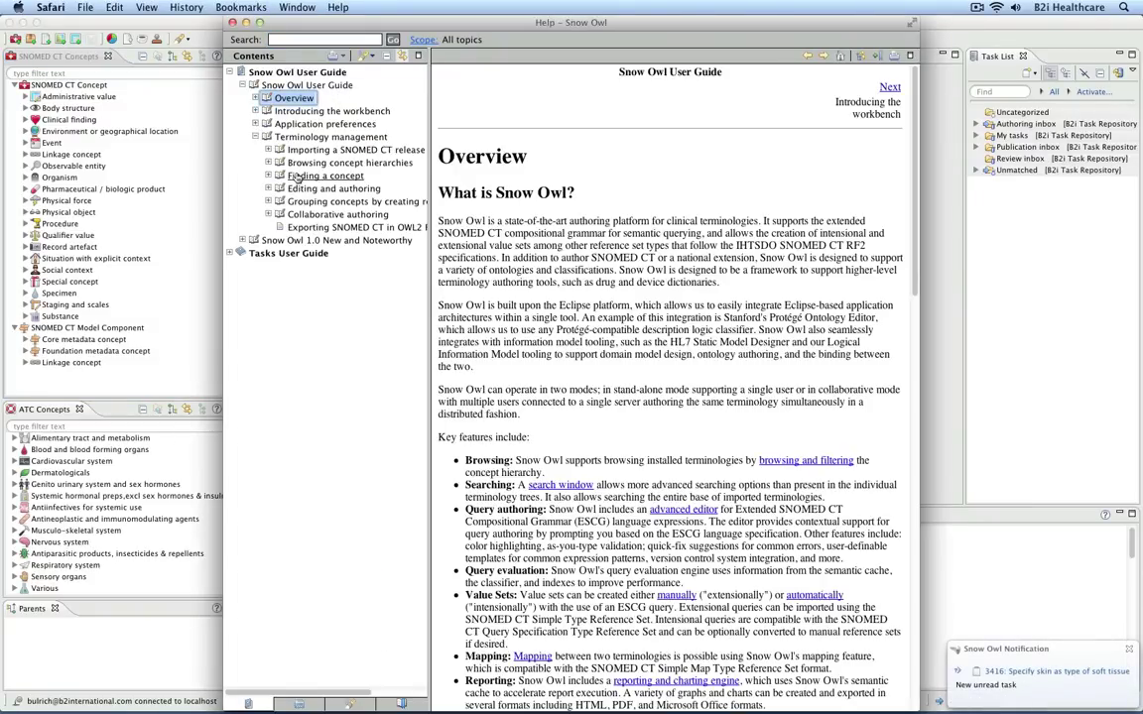
pyautogui.click(303, 175)
pyautogui.click(310, 189)
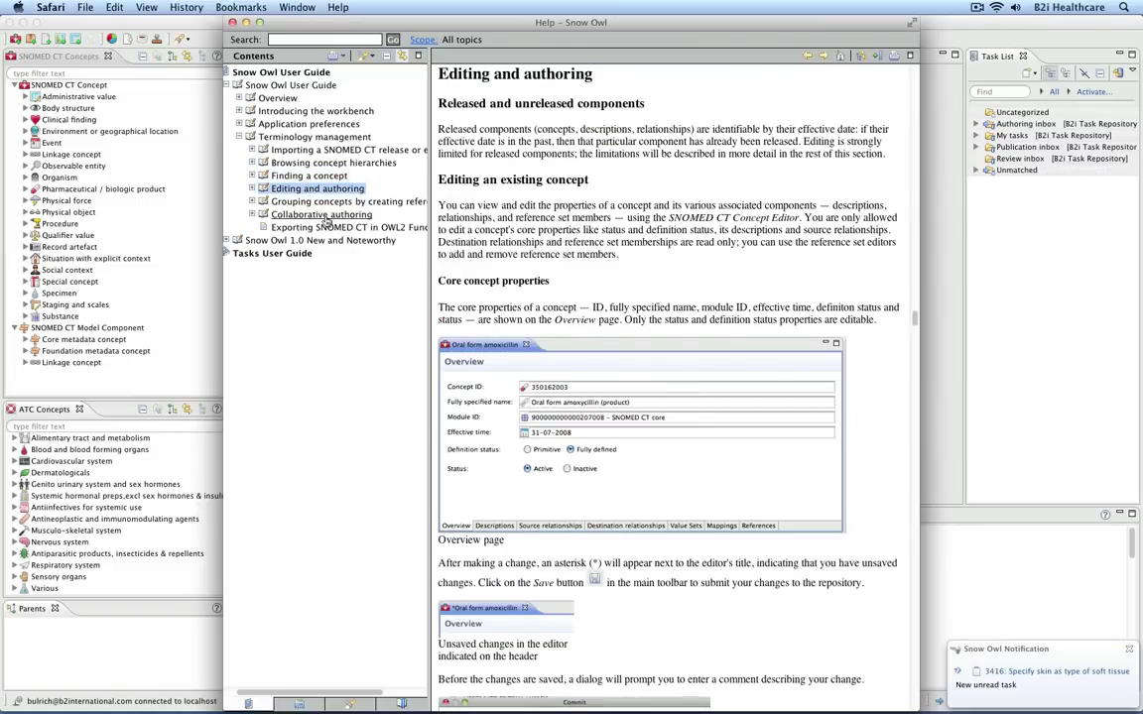
pyautogui.click(319, 214)
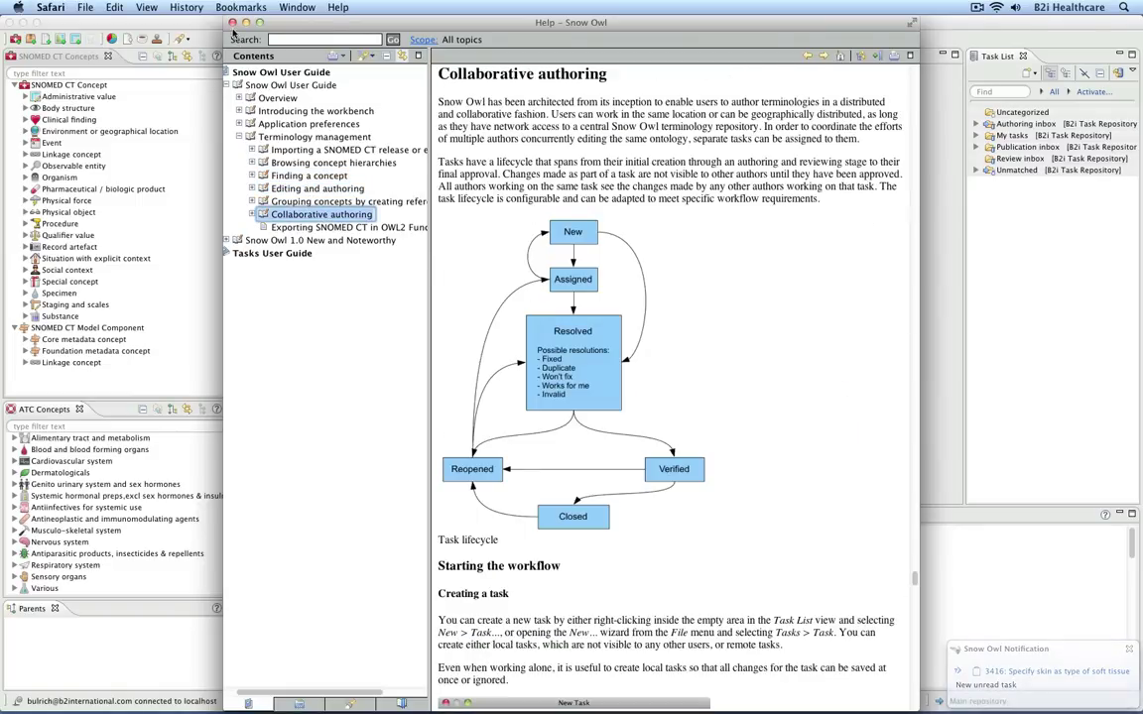
pyautogui.click(233, 22)
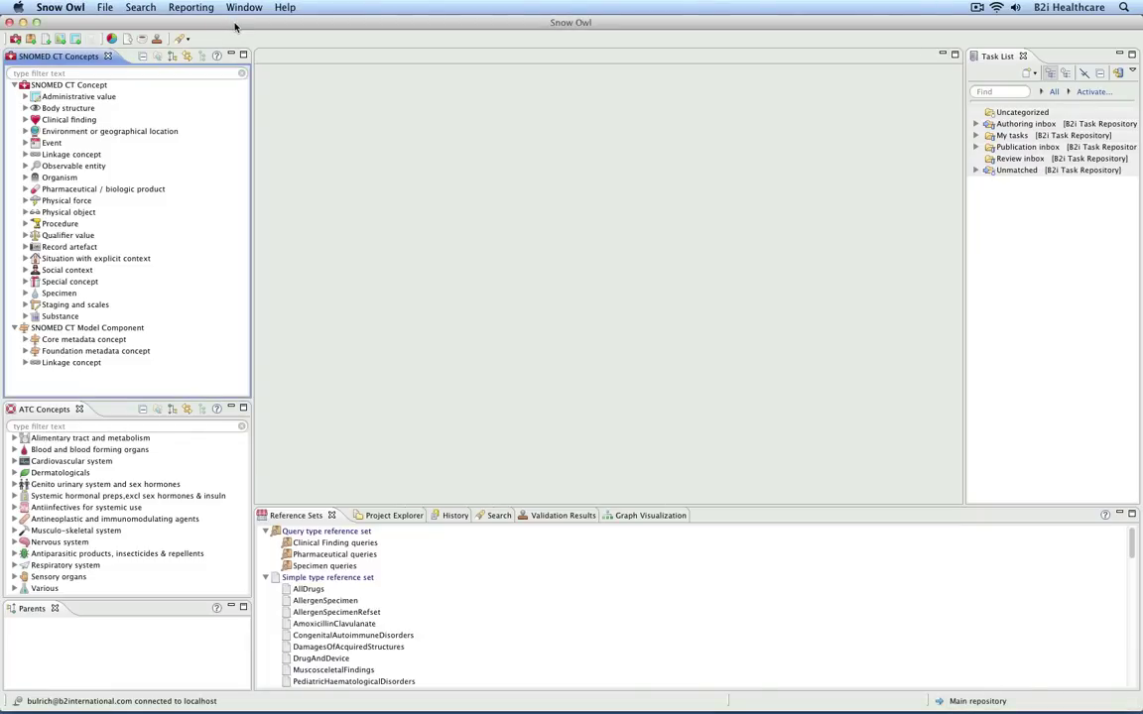
# Filter SNOMED CT concepts by 'amoxi', show them as a tree, and go into Co-amoxiclav.
pyautogui.click(96, 74)
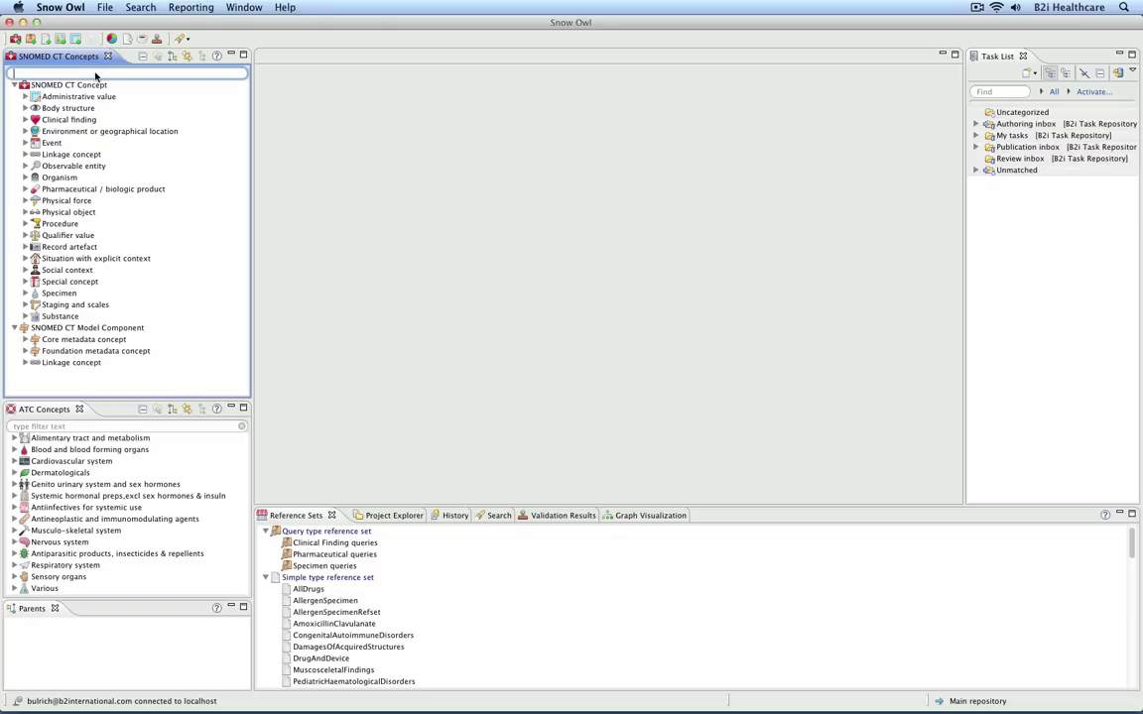
pyautogui.write('amoxi')
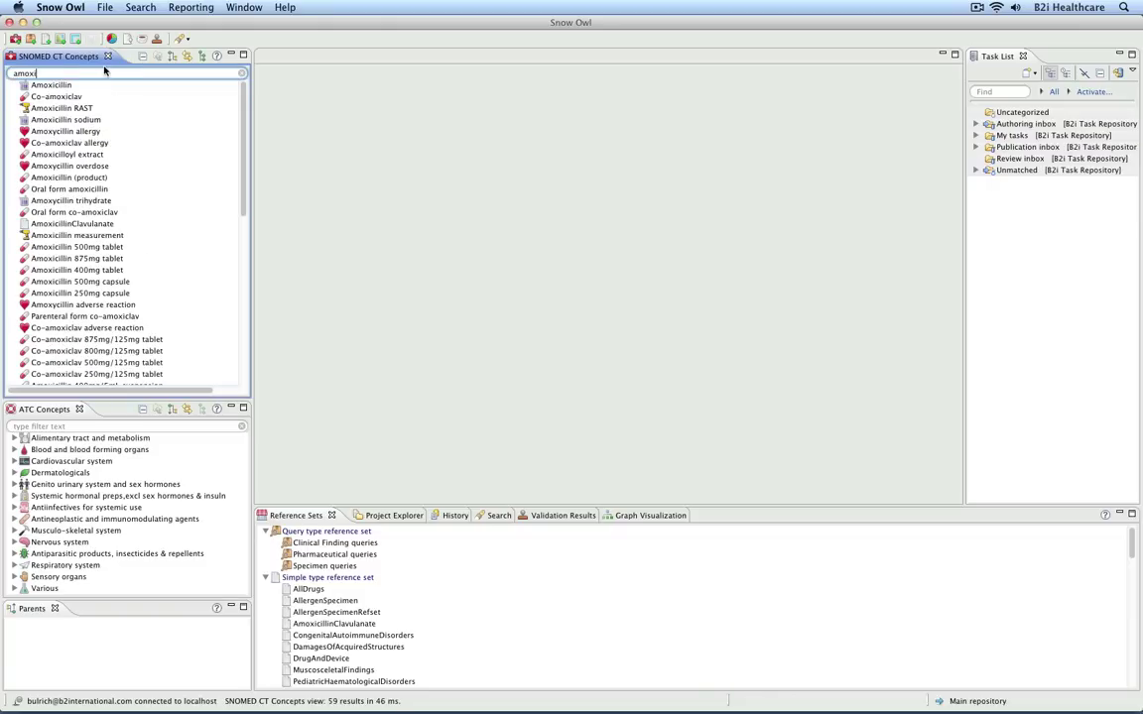
pyautogui.click(203, 57)
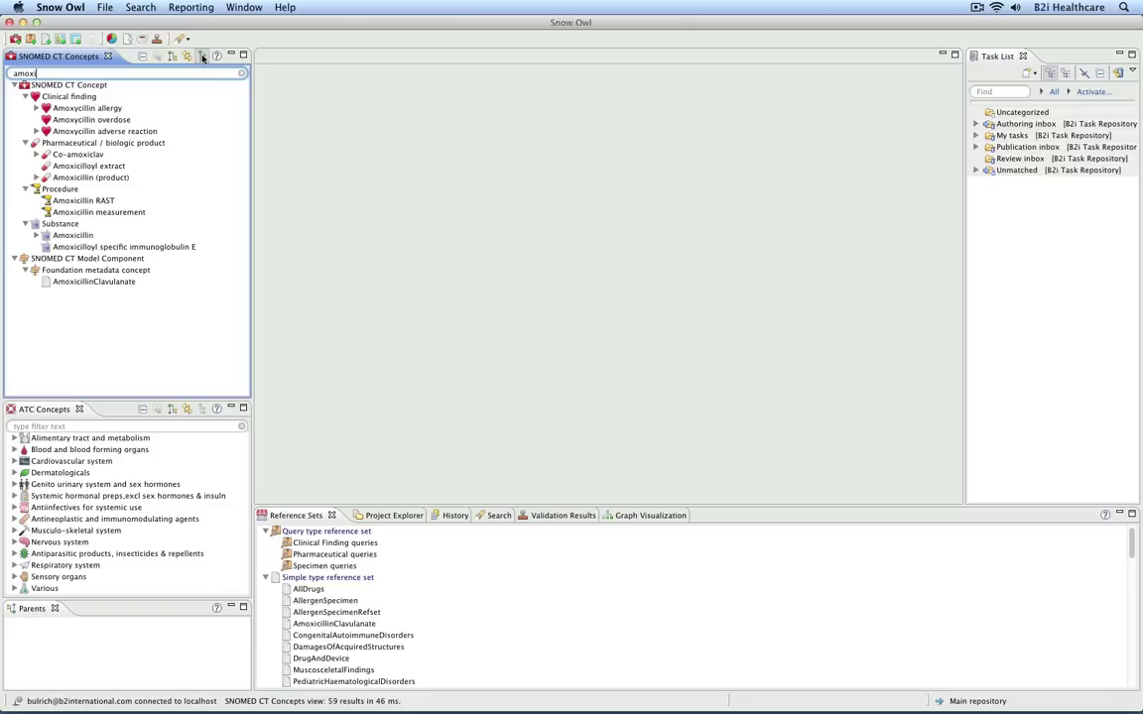
pyautogui.click(84, 156)
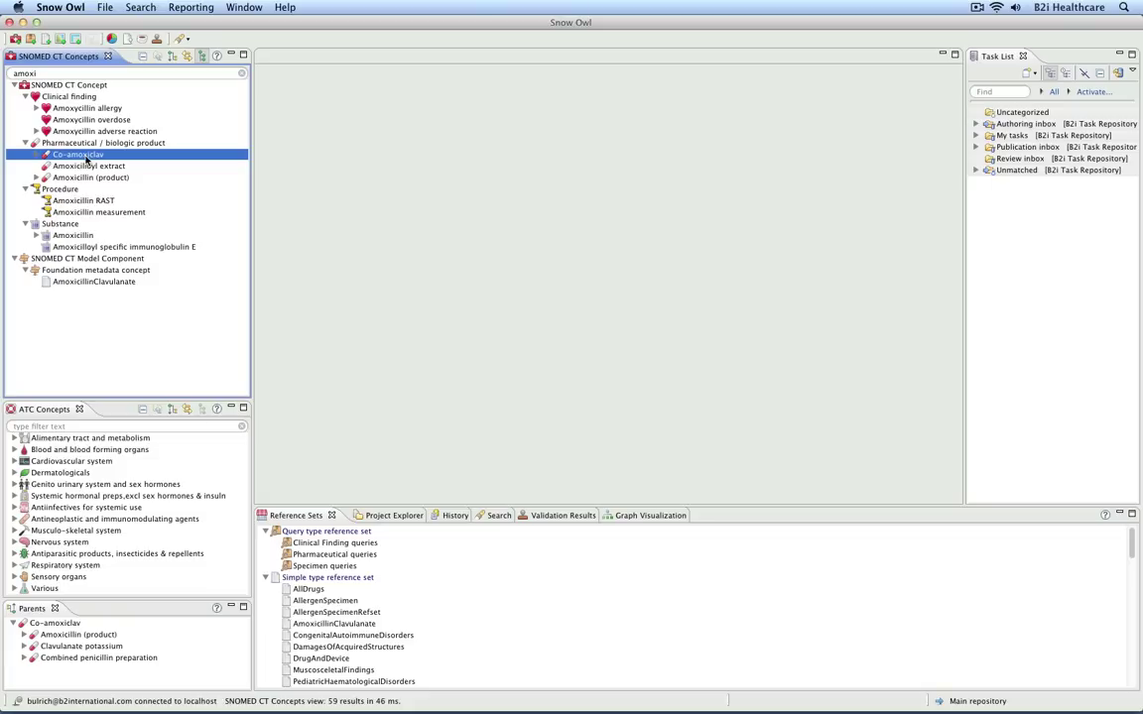
pyautogui.click(171, 58)
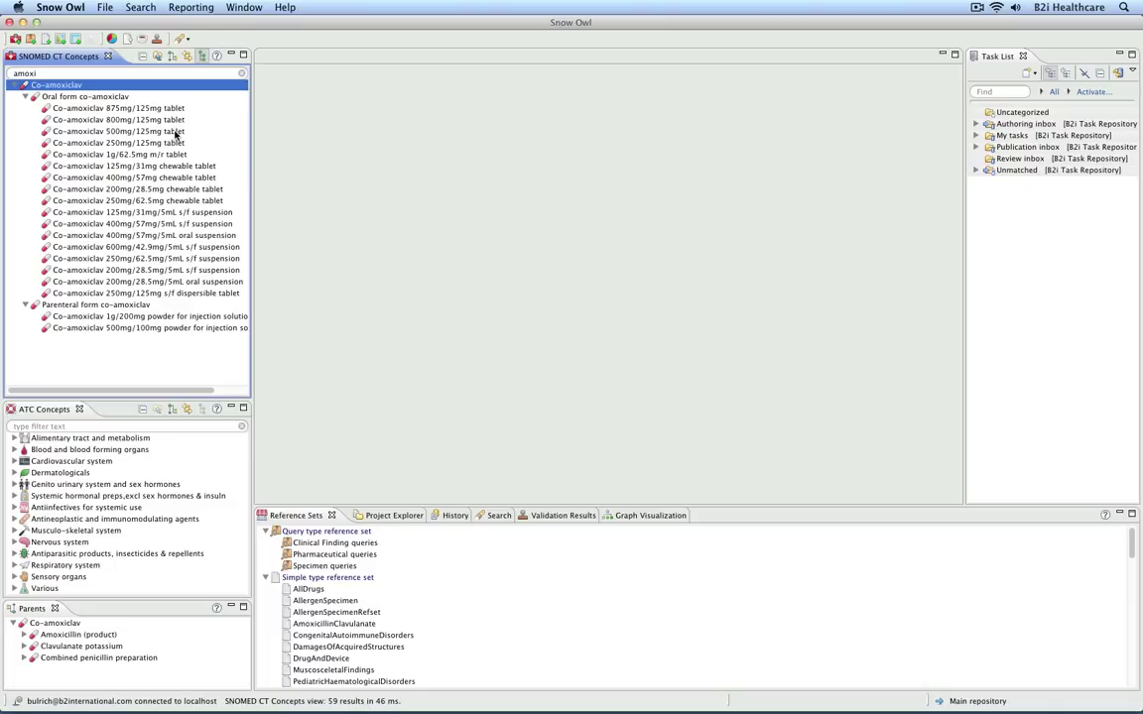
# Open Co-amoxiclav 500mg/125mg tablet and review its descriptions, relationships, value sets, mappings and references.
pyautogui.doubleClick(175, 131)
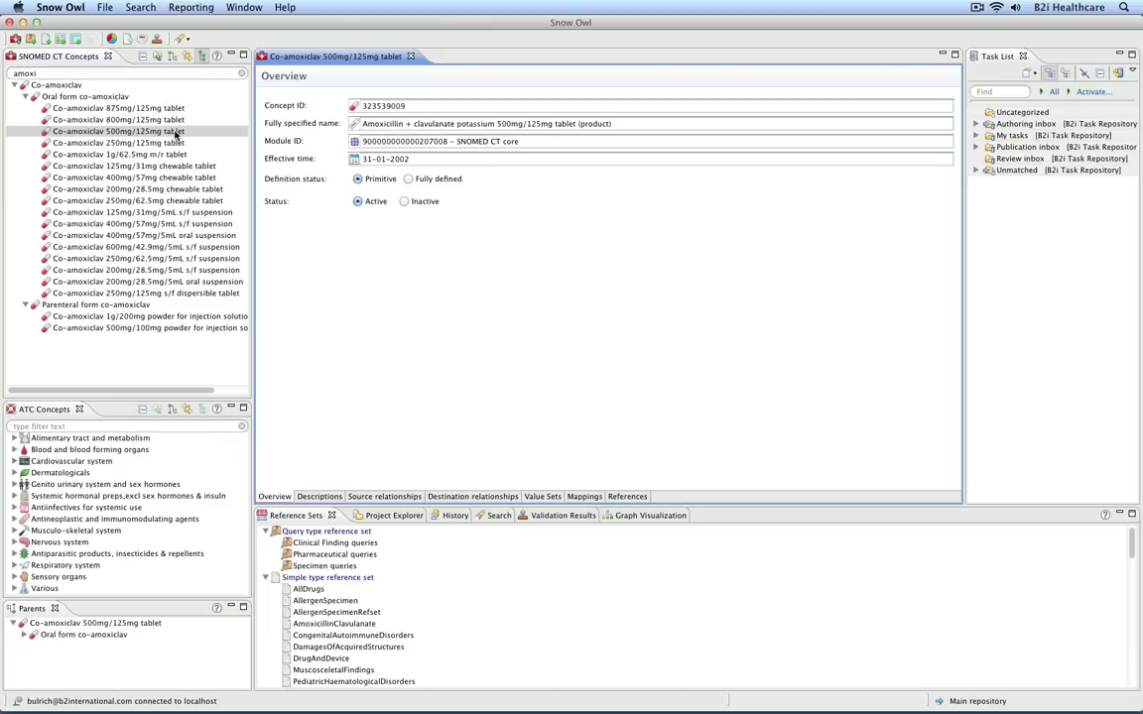
pyautogui.click(314, 497)
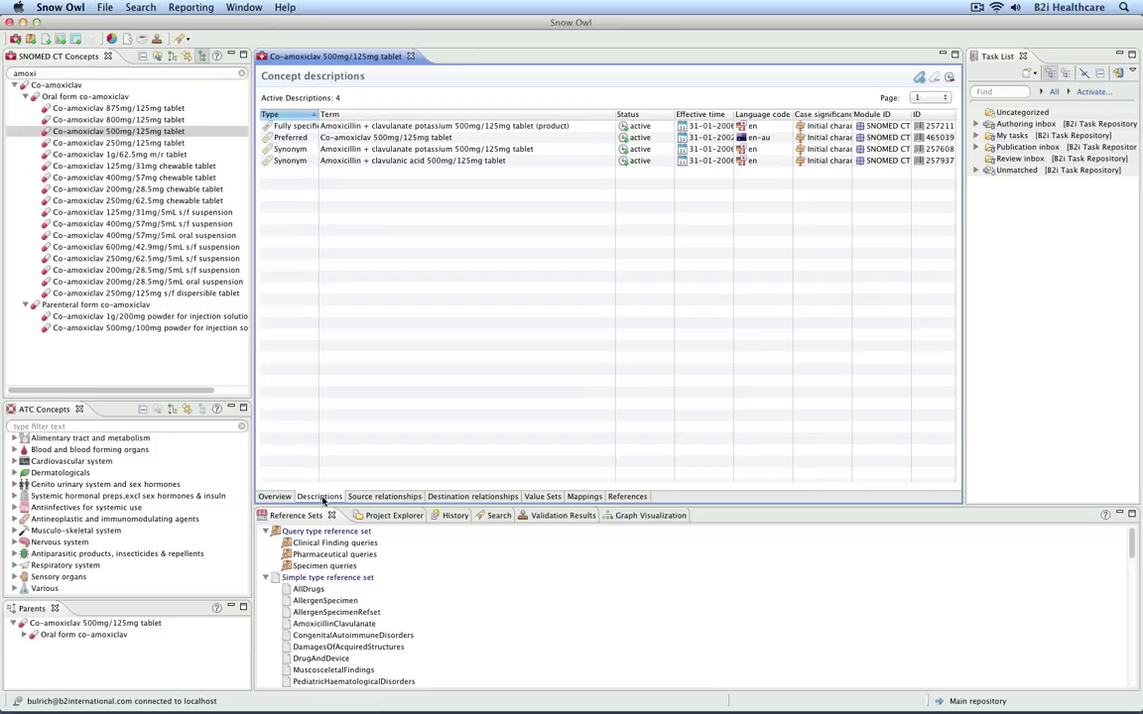
pyautogui.click(376, 497)
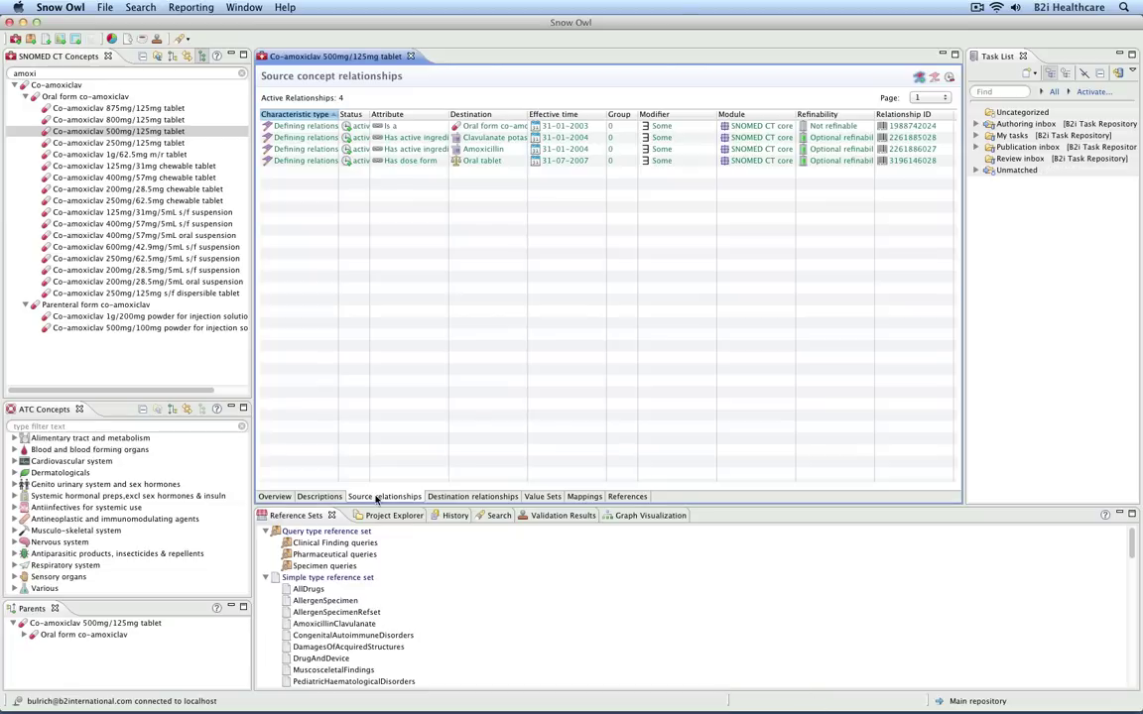
pyautogui.click(455, 499)
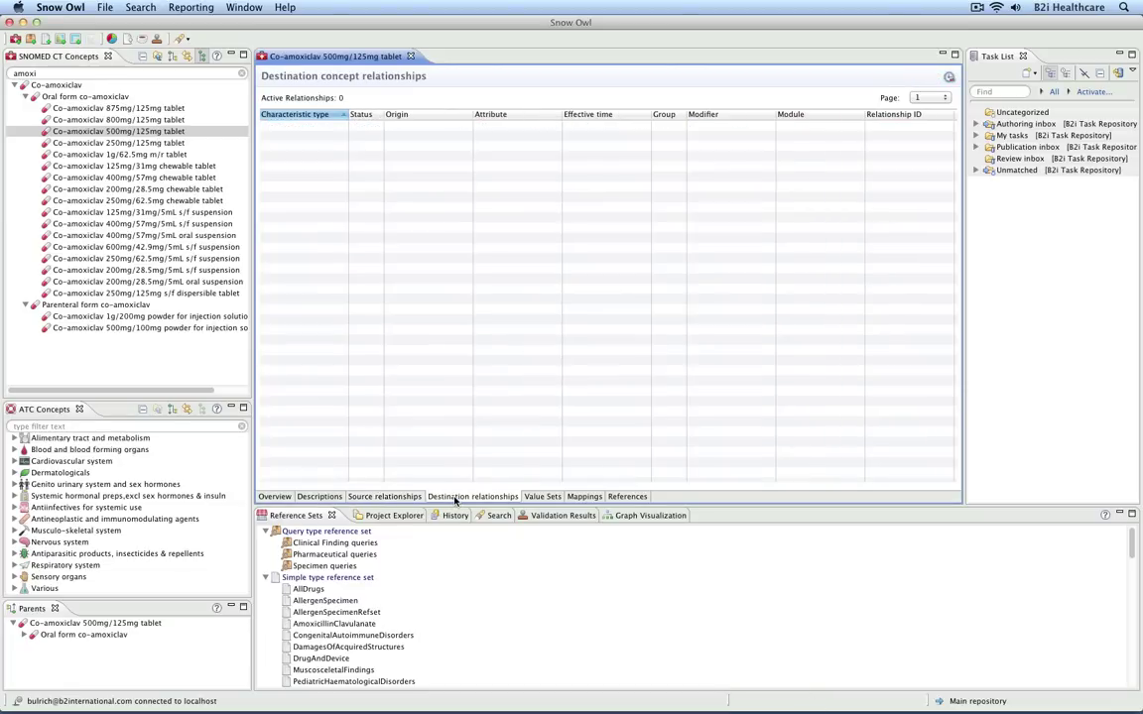
pyautogui.click(536, 497)
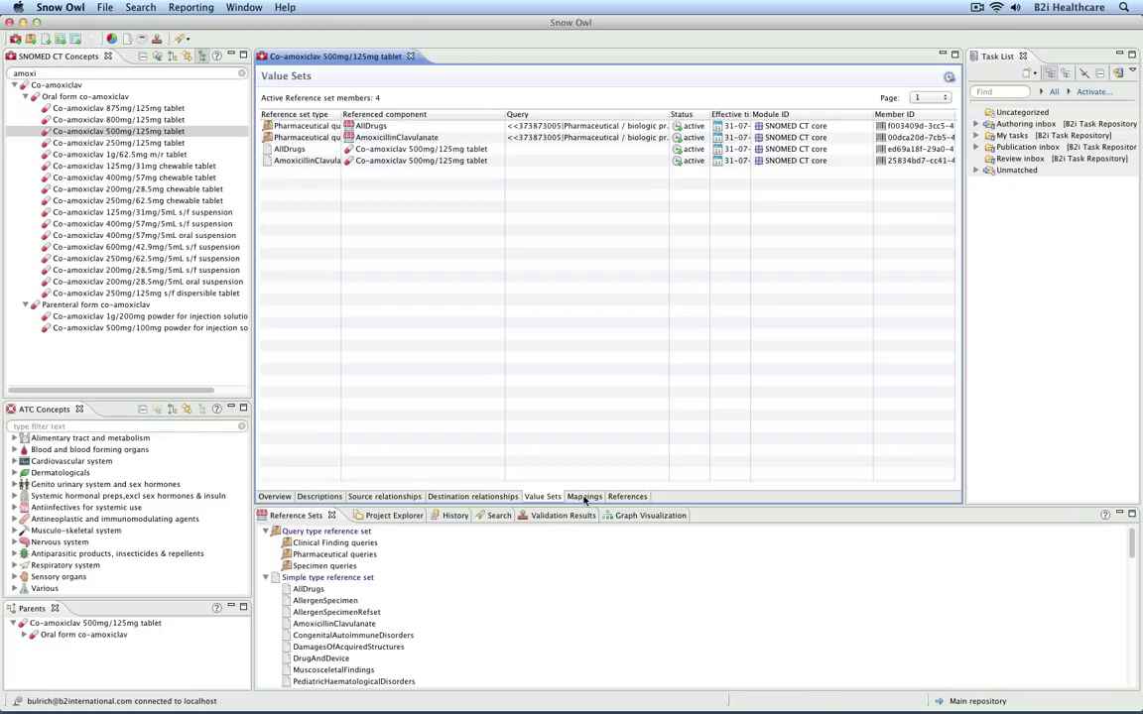
pyautogui.click(584, 497)
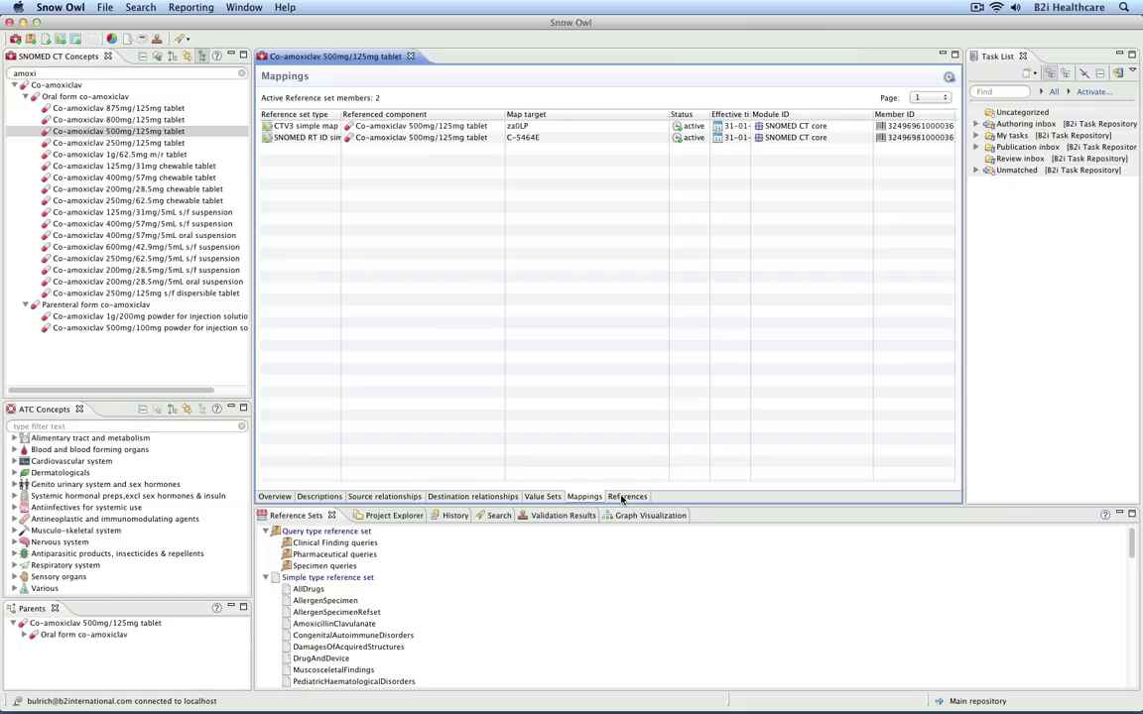
pyautogui.click(623, 498)
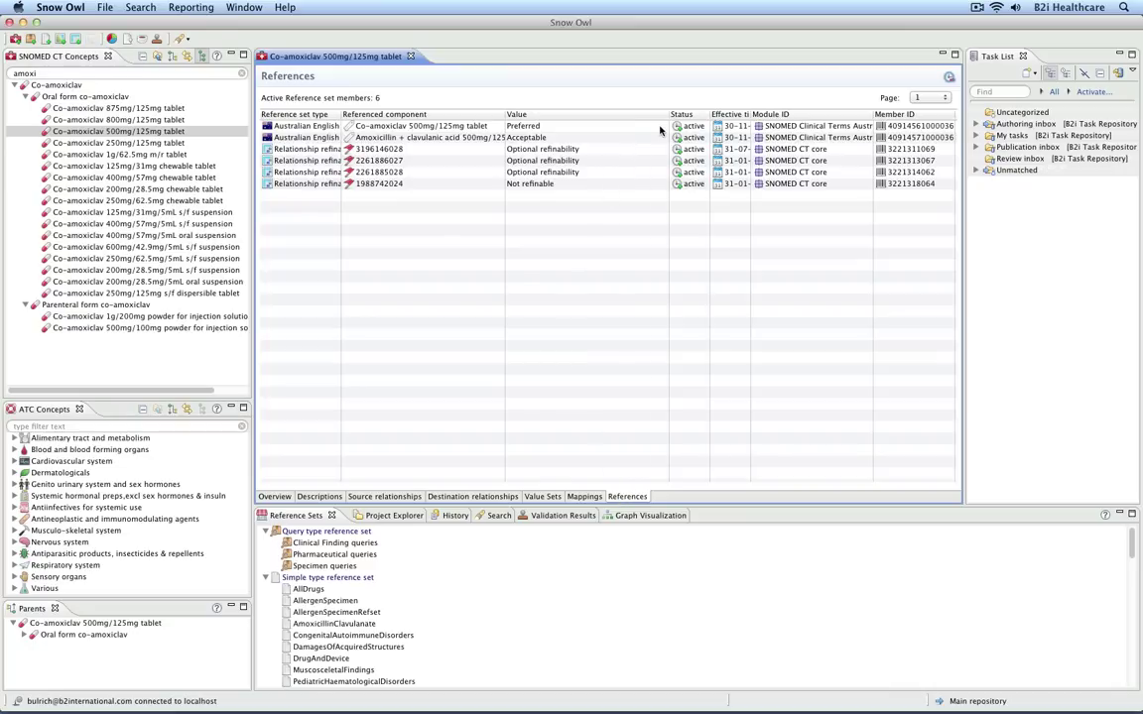
# Narrow the Value column and auto-fit the Reference set type column in the References table.
pyautogui.moveTo(666, 115); pyautogui.dragTo(606, 123)
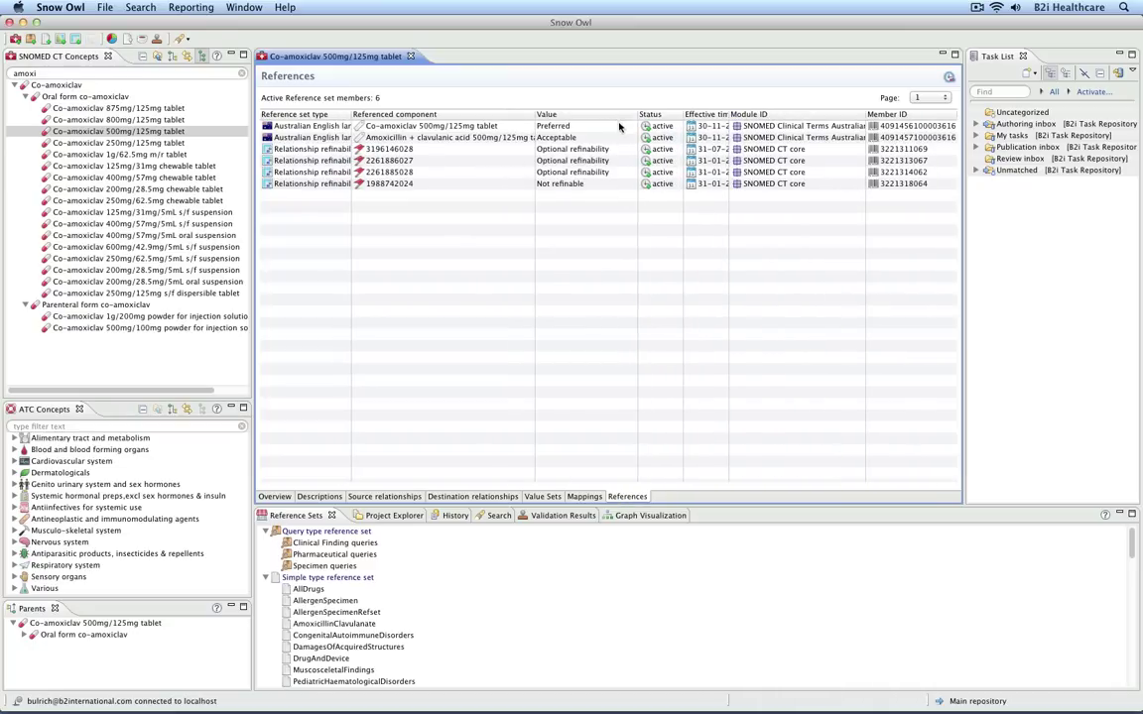
pyautogui.doubleClick(351, 114)
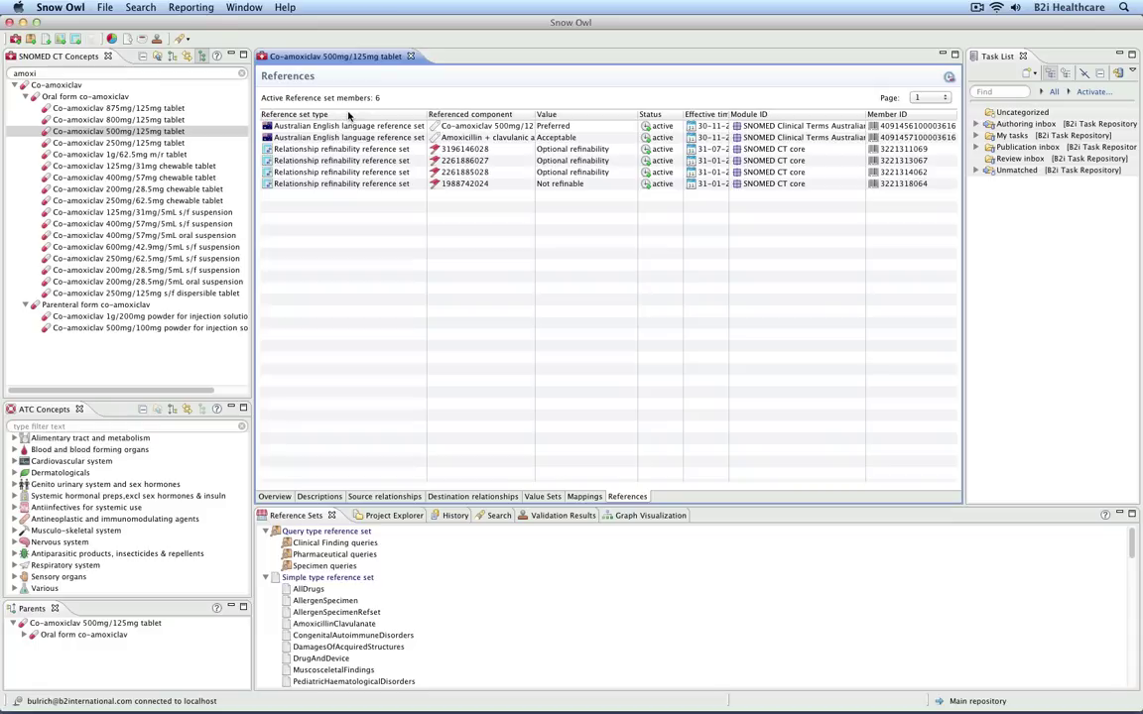
pyautogui.click(55, 7)
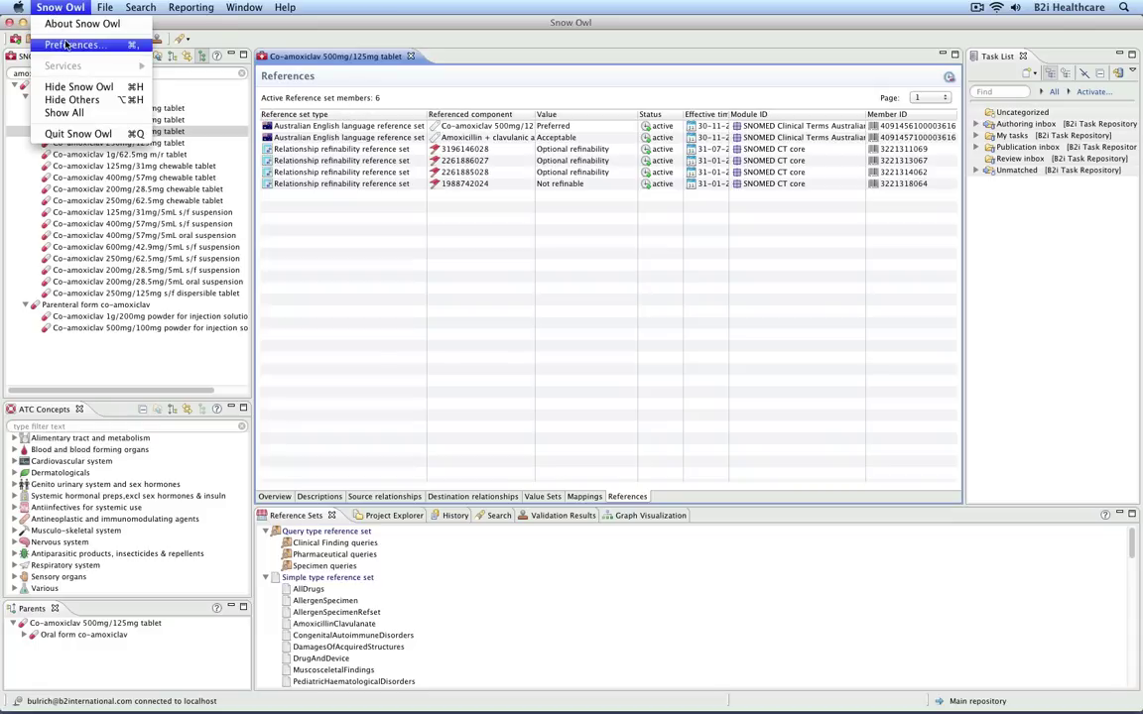
# View the Source, Destination and References table options under Snow Owl > Editor Tables > SNOMED CT Editor.
pyautogui.click(66, 44)
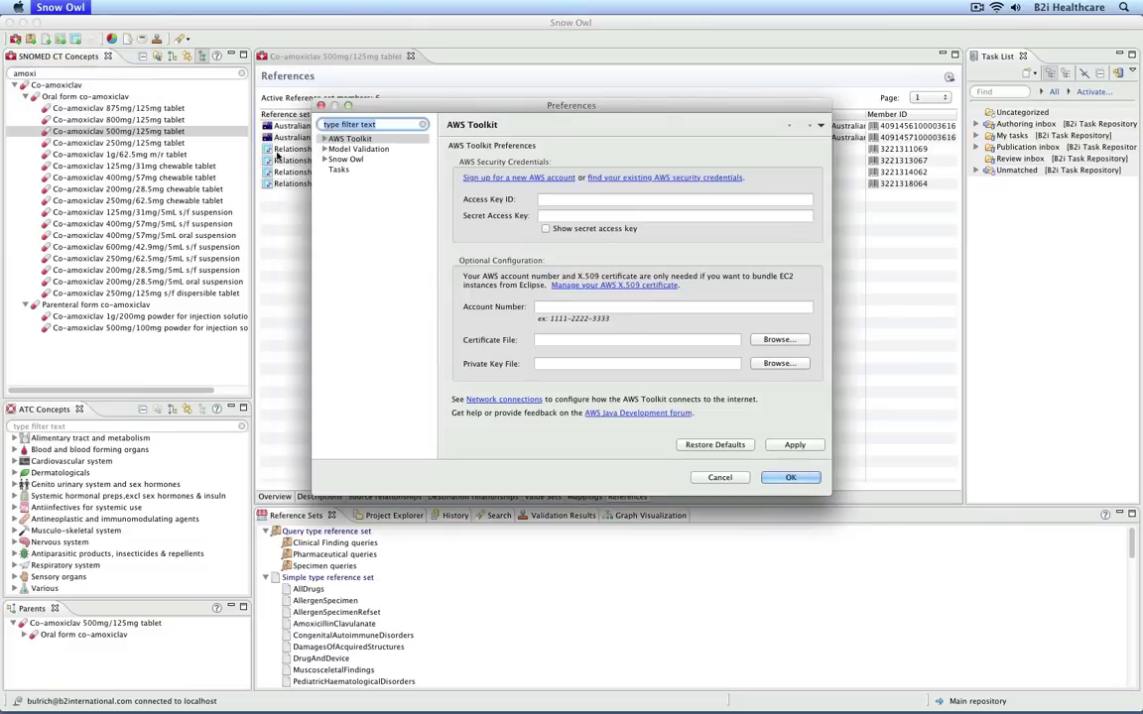
pyautogui.click(325, 159)
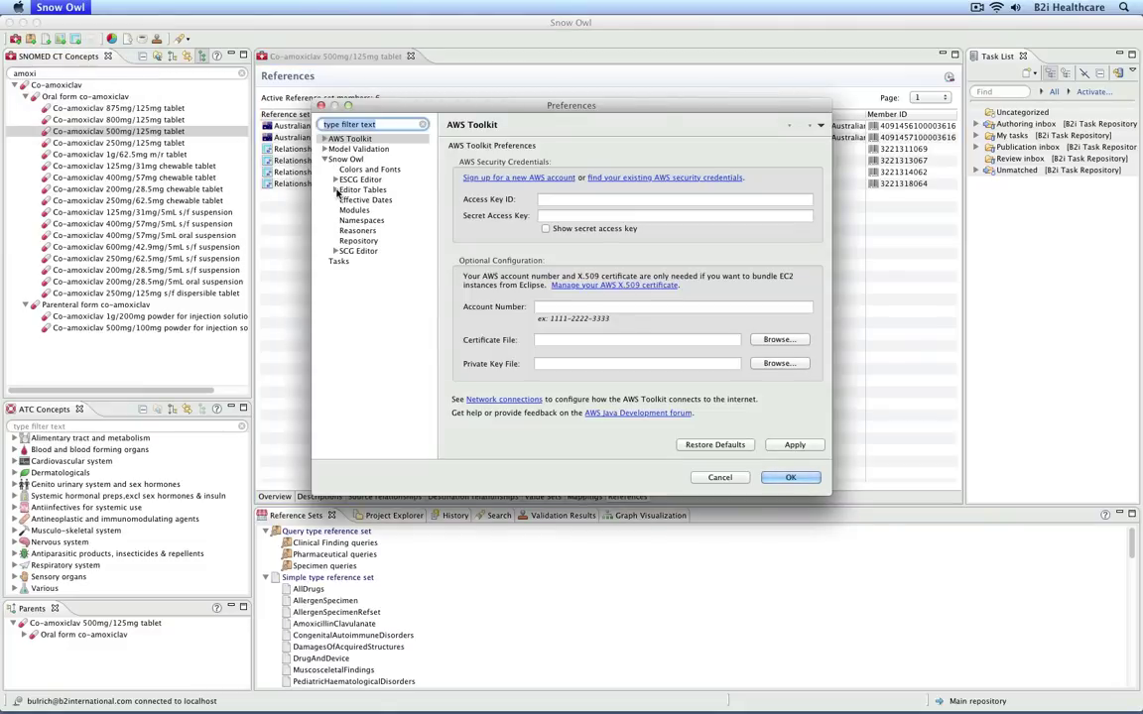
pyautogui.click(335, 190)
pyautogui.click(366, 220)
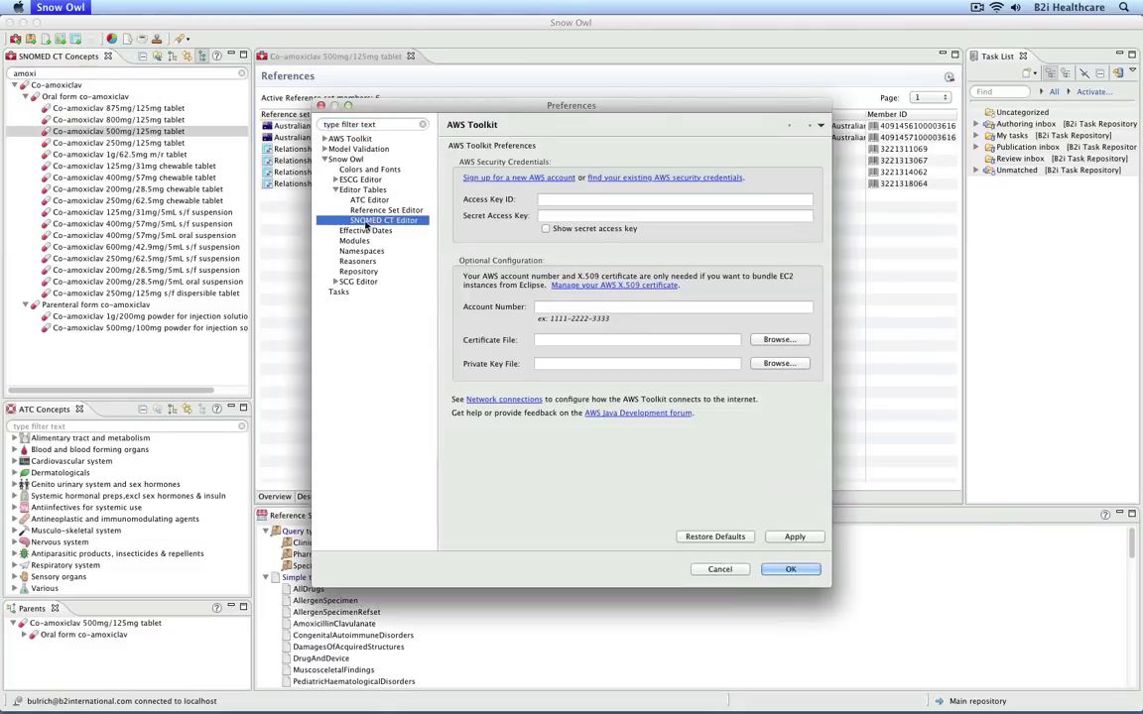
pyautogui.click(561, 149)
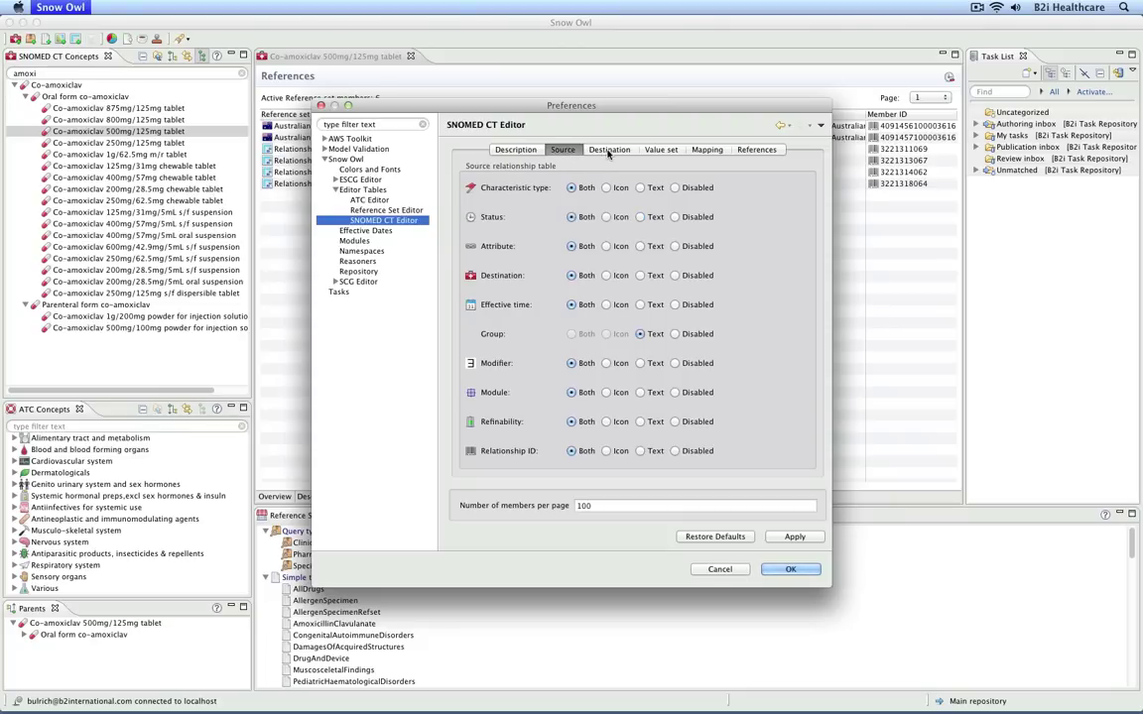
pyautogui.click(608, 150)
pyautogui.click(753, 150)
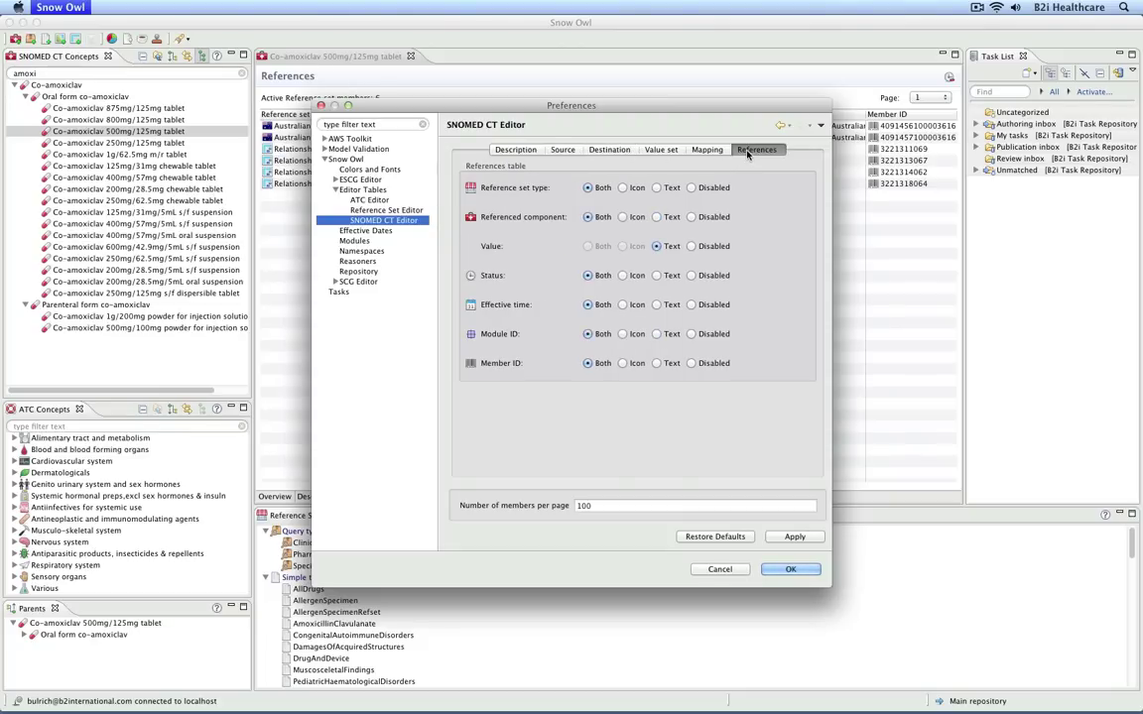
# Cancel Preferences, open Co-amoxiclav 1g/200mg injection vial, and link the concept tree with the editor.
pyautogui.click(722, 569)
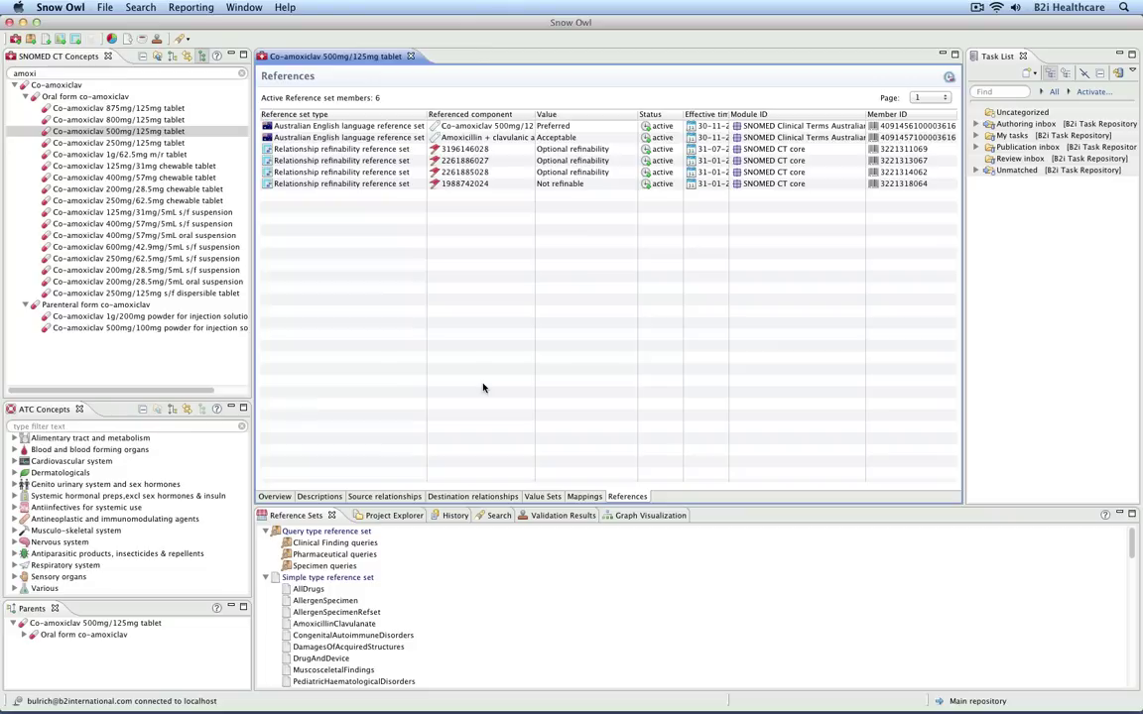
pyautogui.click(222, 316)
pyautogui.doubleClick(222, 316)
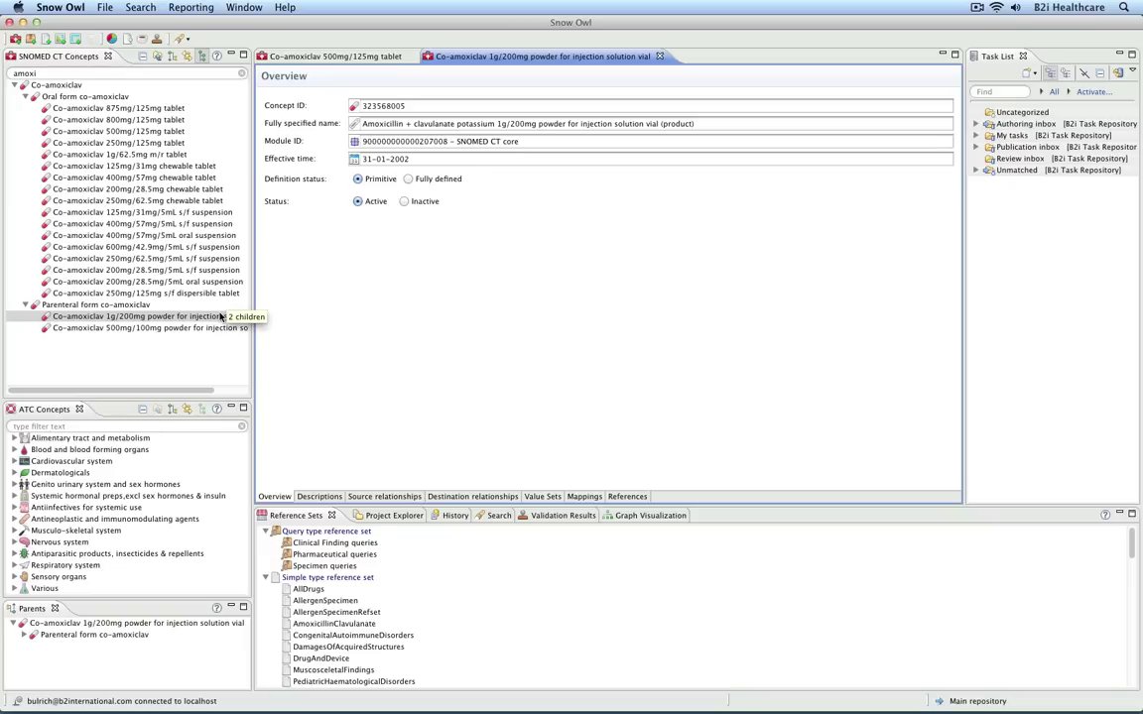
pyautogui.click(157, 56)
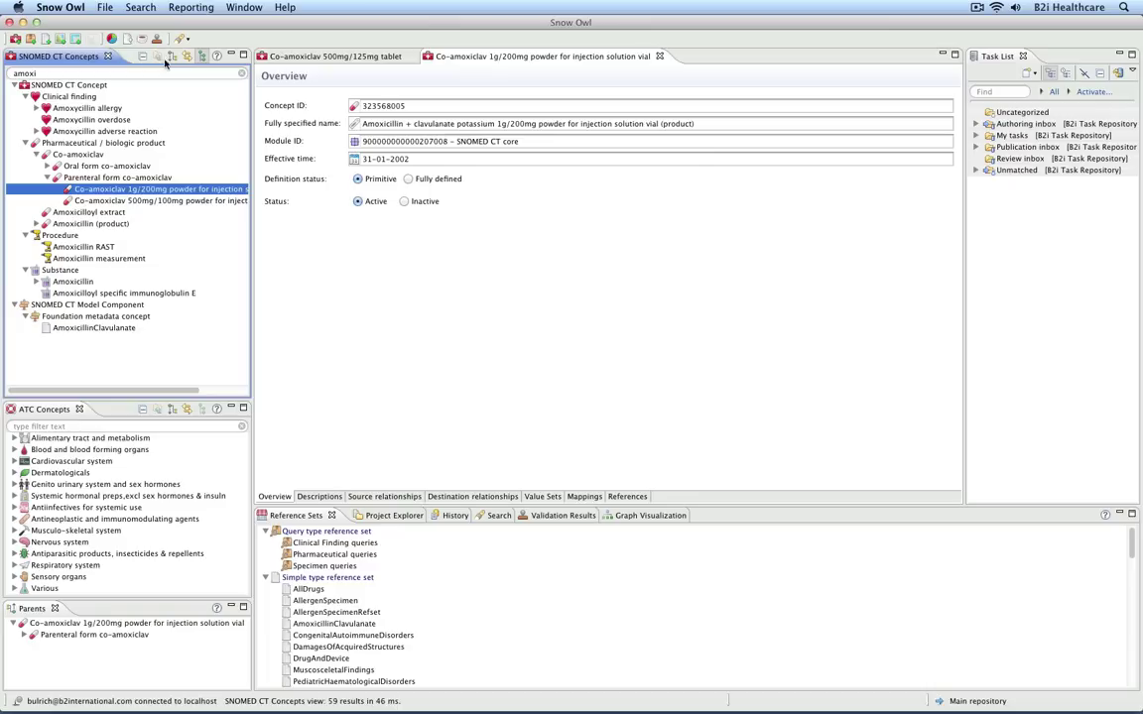
# Clear the amoxi filter, collapse the tree, and open Standing systolic blood pressure via 'bl p st sy'.
pyautogui.click(239, 75)
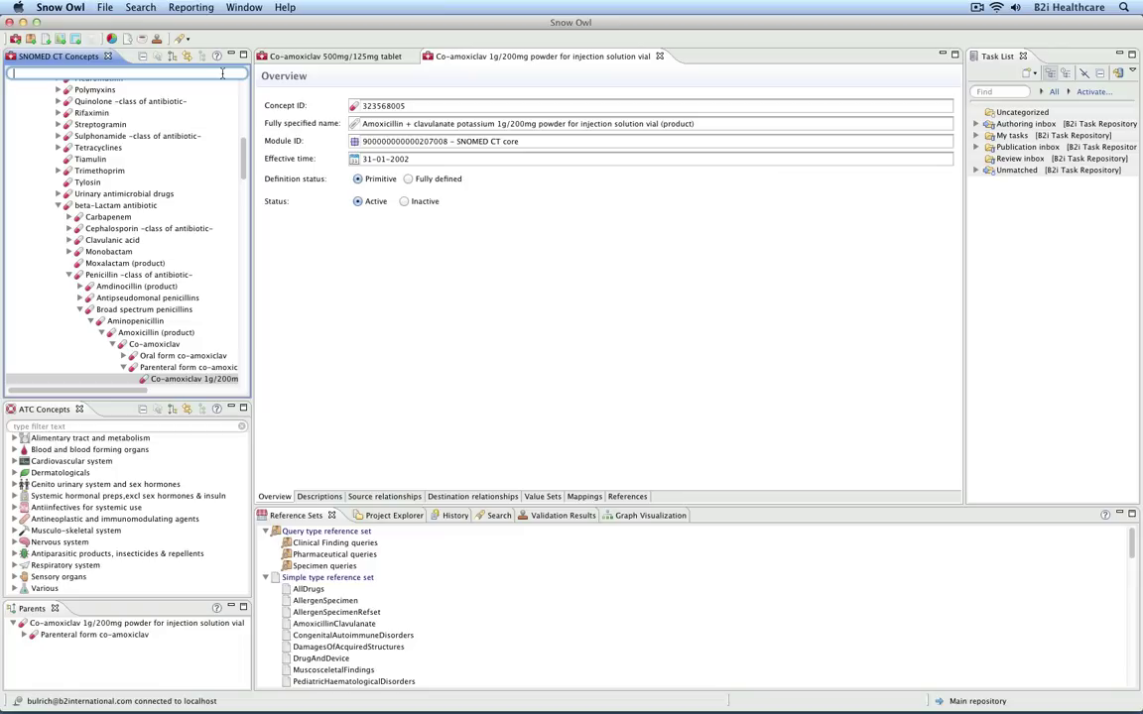
pyautogui.click(142, 55)
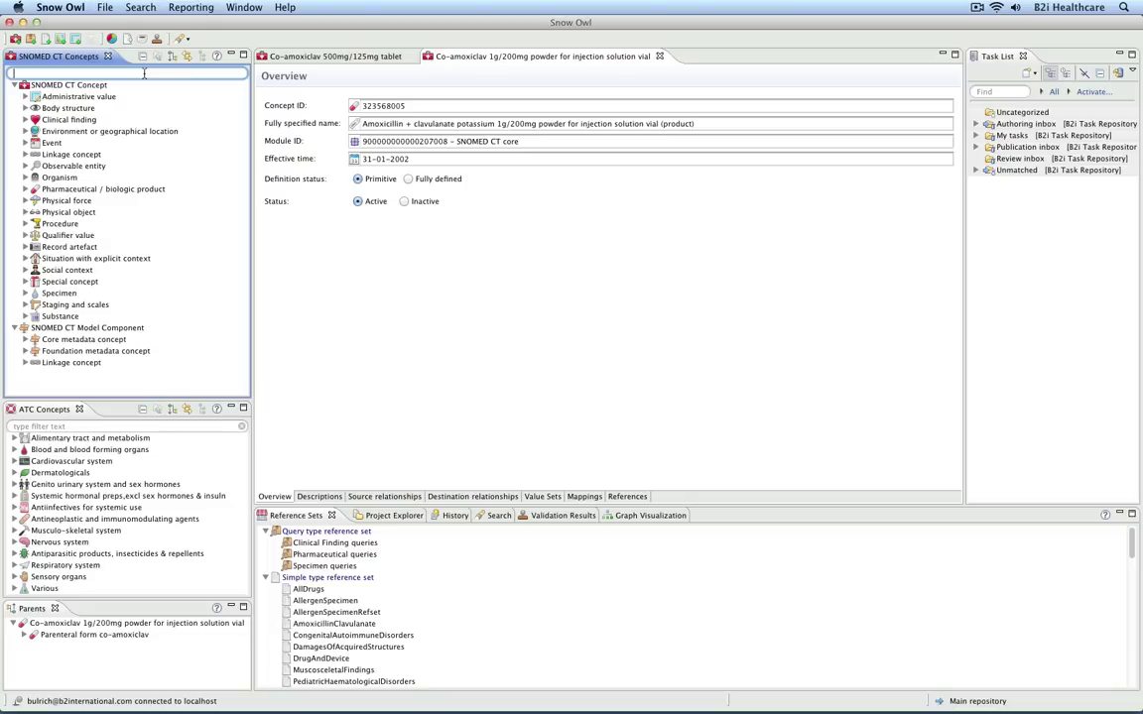
pyautogui.write('bl p st sy')
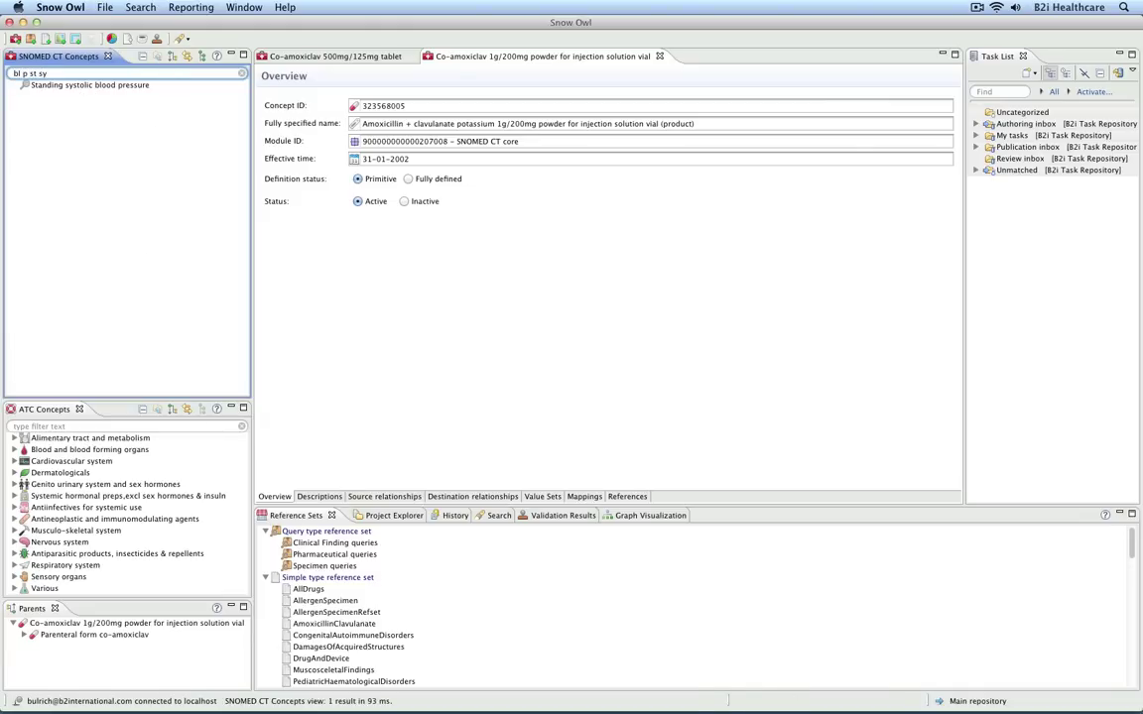
pyautogui.press('Return')
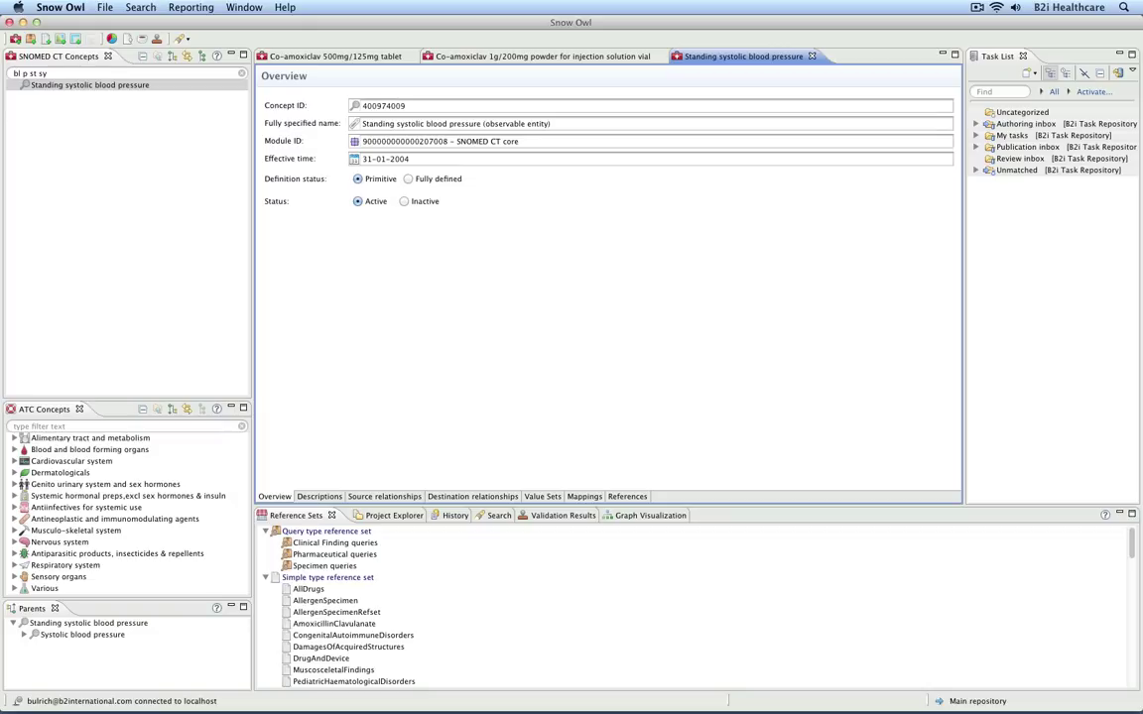
pyautogui.click(242, 7)
pyautogui.moveTo(259, 37)
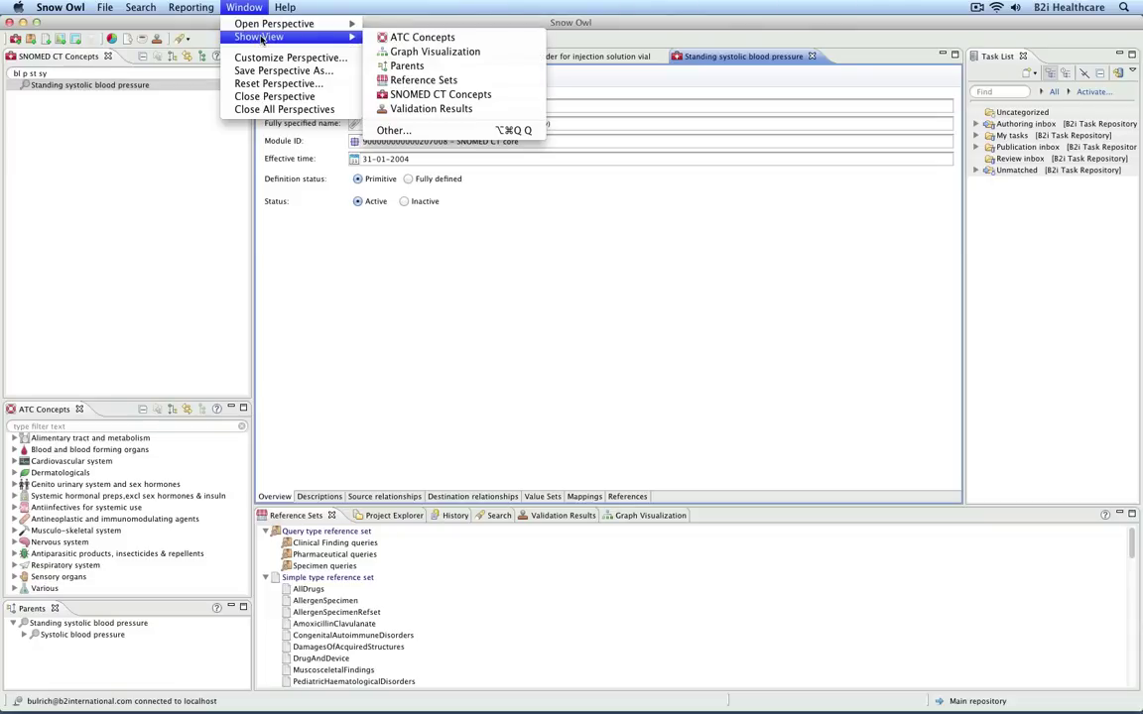
# Drag the Reference Sets view from the bottom panel to dock beside the Task List.
pyautogui.click(248, 8)
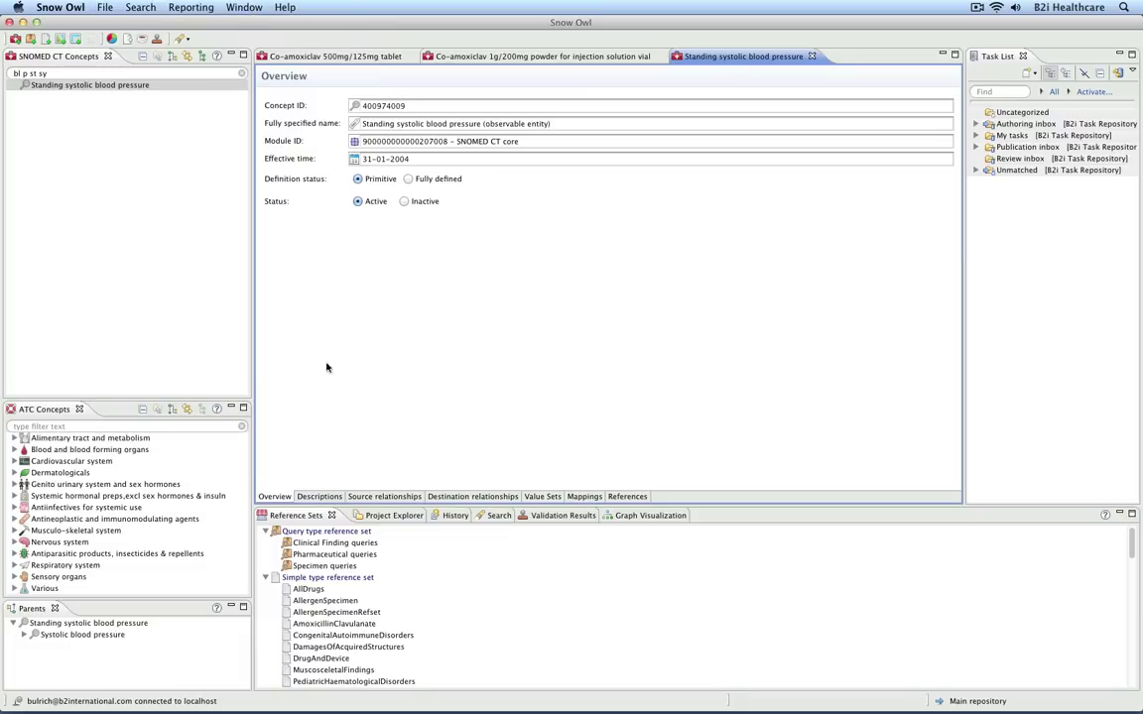
pyautogui.moveTo(304, 518)
pyautogui.mouseDown()
pyautogui.moveTo(997, 78)
pyautogui.moveTo(791, 477)
pyautogui.mouseUp()
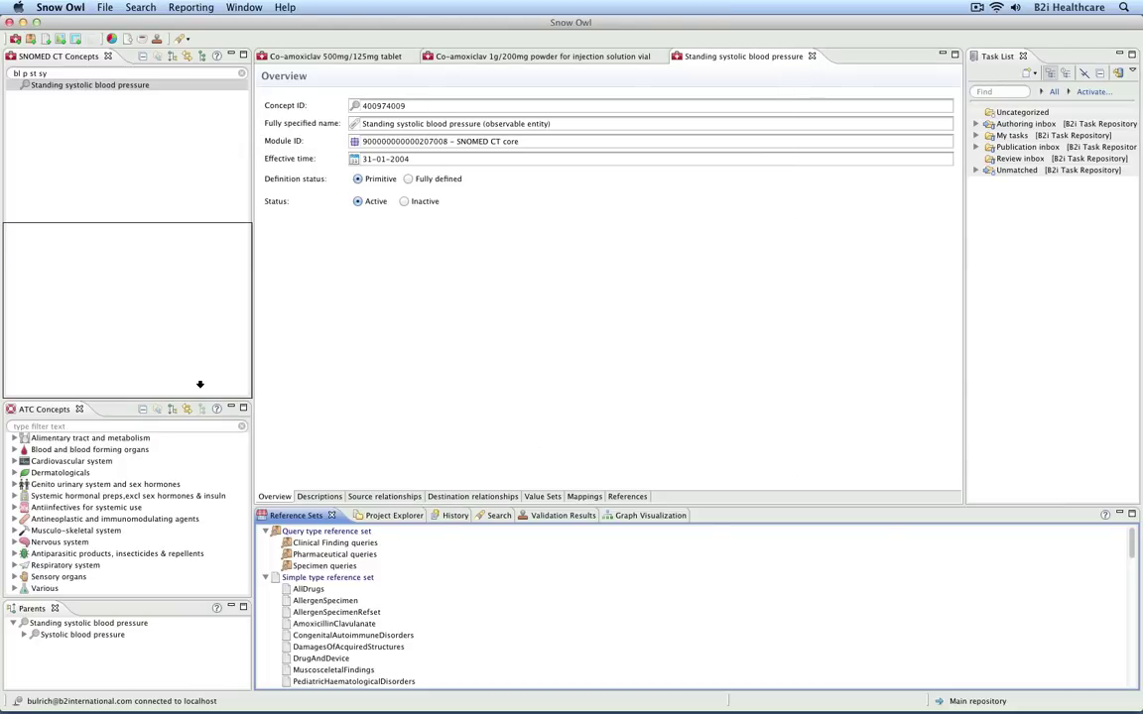
pyautogui.moveTo(790, 478)
pyautogui.mouseDown()
pyautogui.moveTo(191, 250)
pyautogui.moveTo(994, 65)
pyautogui.mouseUp()
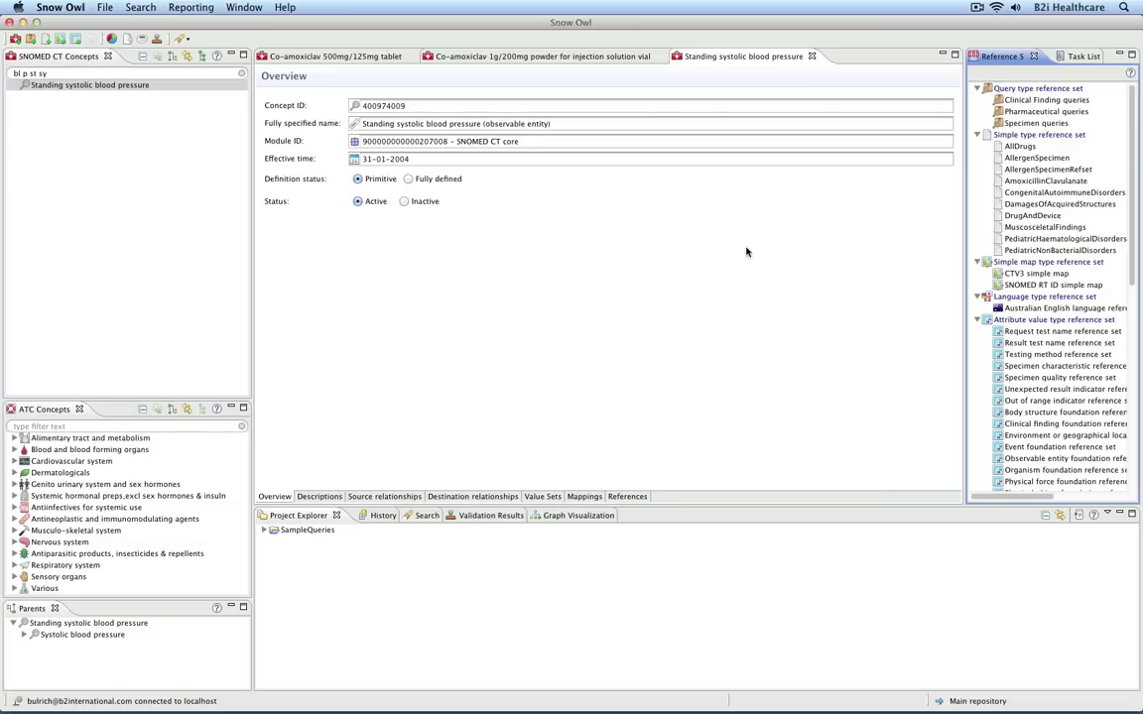
# Move Search left, dock ATC Concepts at the bottom, stack Parents with Search, and expand Systolic blood pressure.
pyautogui.click(422, 516)
pyautogui.moveTo(404, 516); pyautogui.dragTo(166, 580)
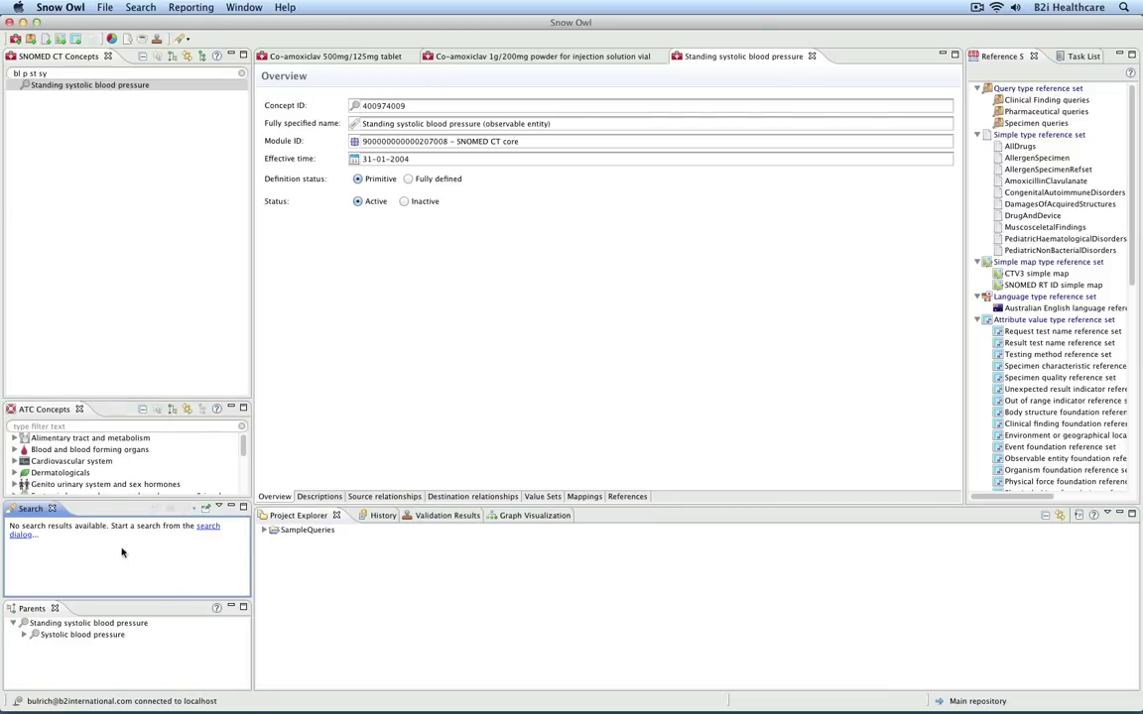
pyautogui.click(53, 413)
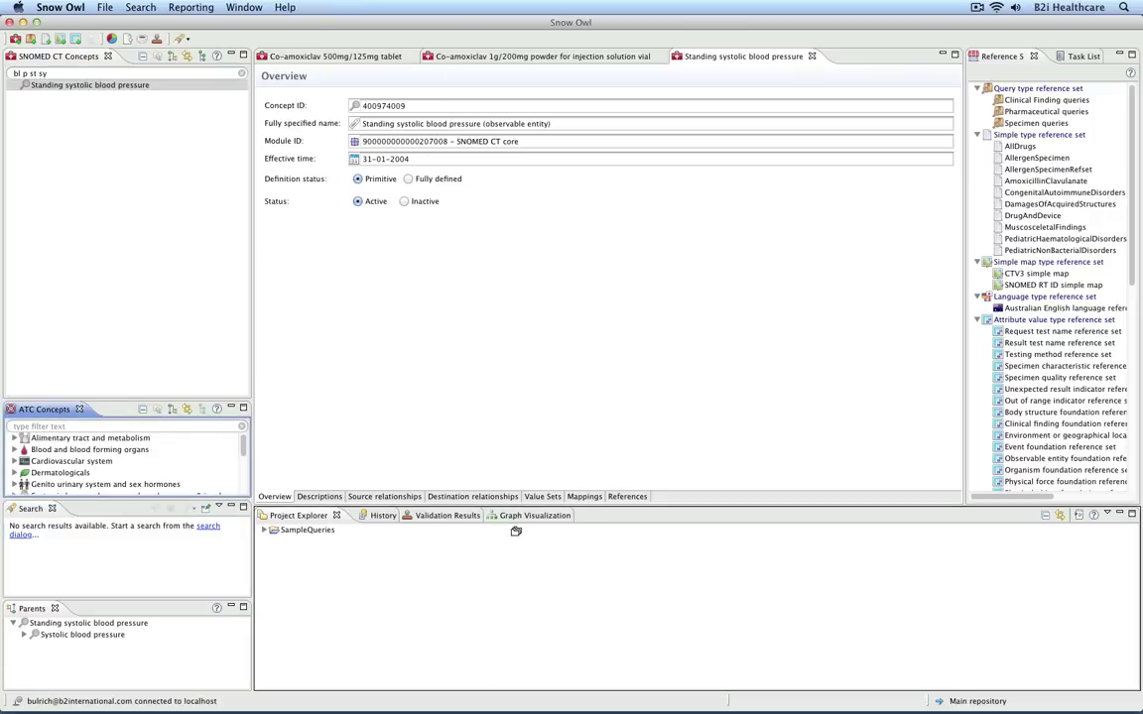
pyautogui.moveTo(581, 530); pyautogui.dragTo(581, 529)
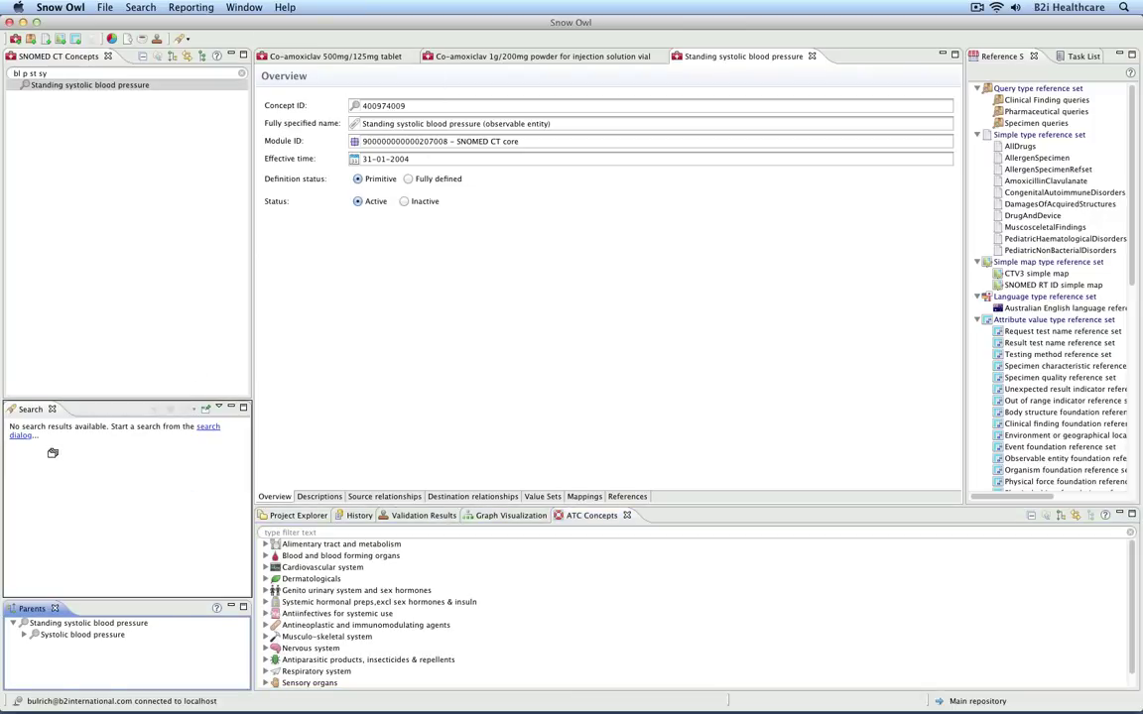
pyautogui.moveTo(35, 610); pyautogui.dragTo(53, 460)
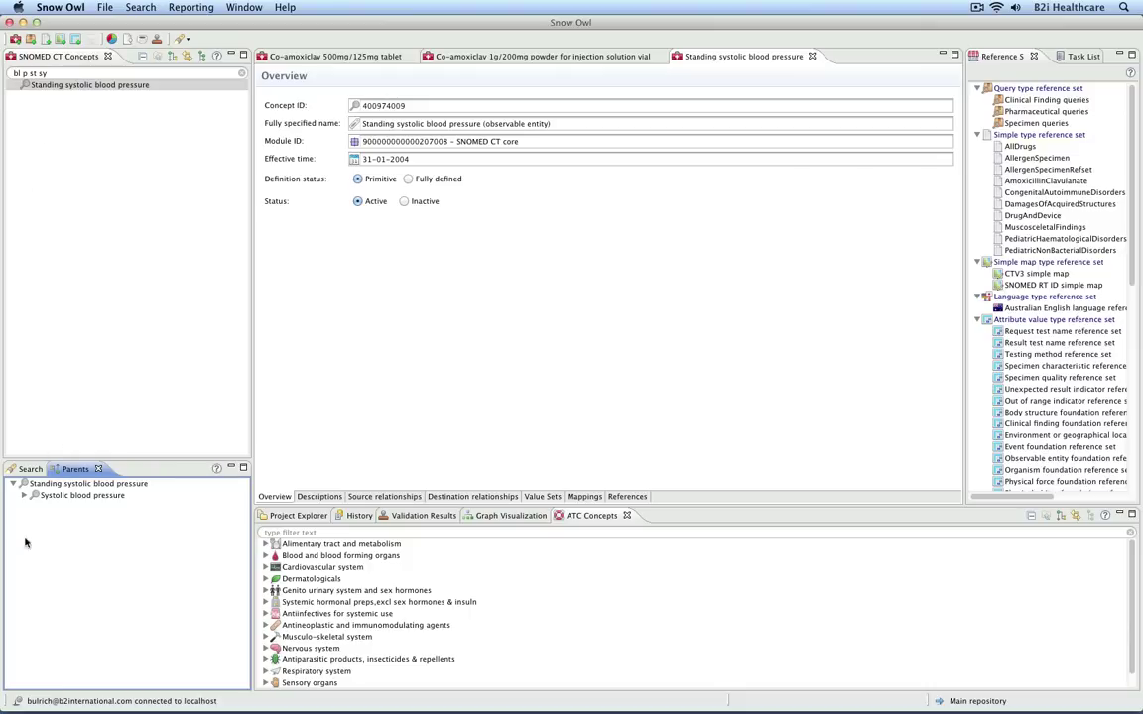
pyautogui.click(24, 495)
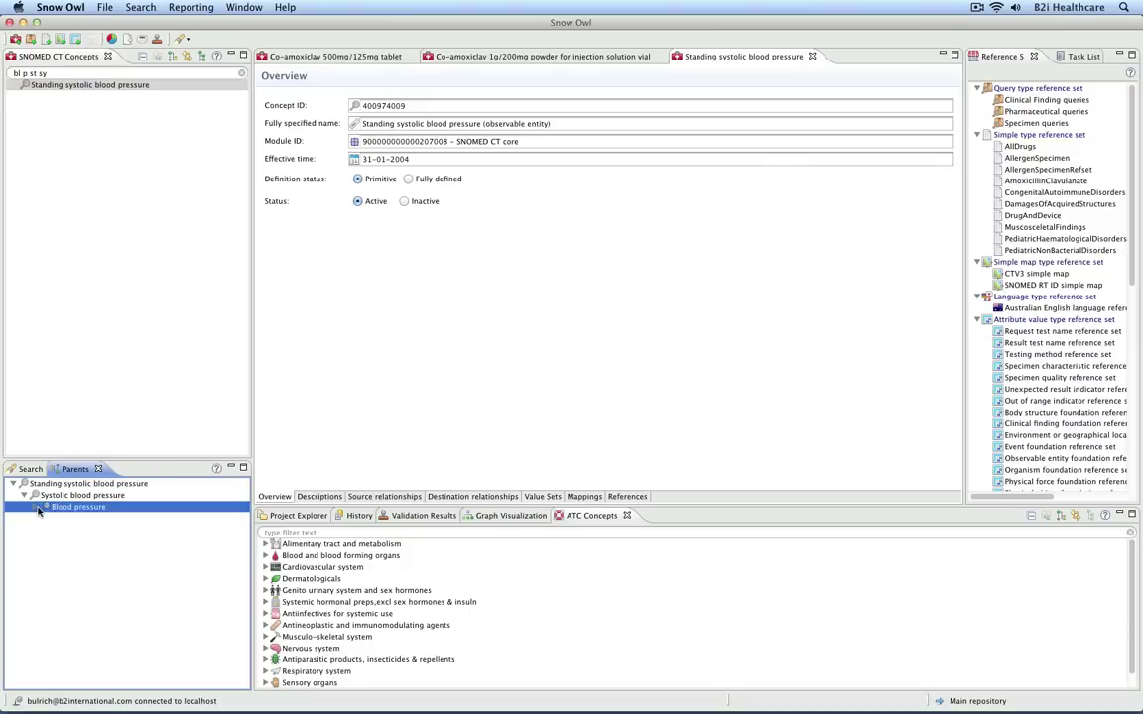
pyautogui.doubleClick(77, 469)
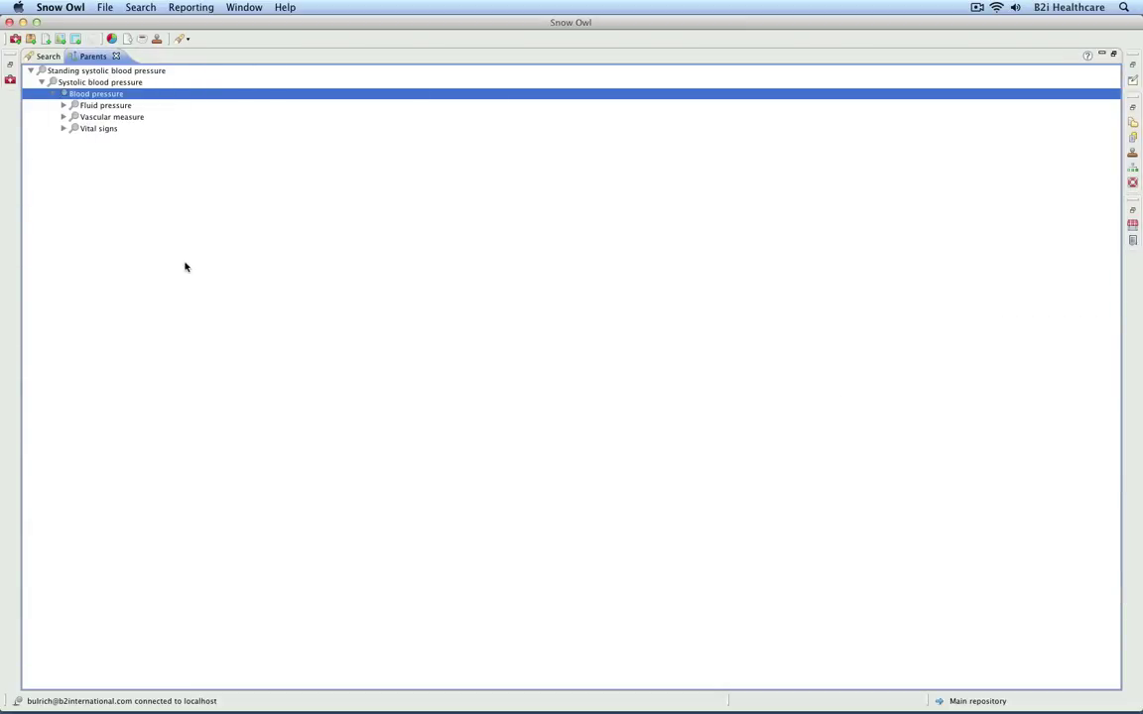
pyautogui.doubleClick(93, 56)
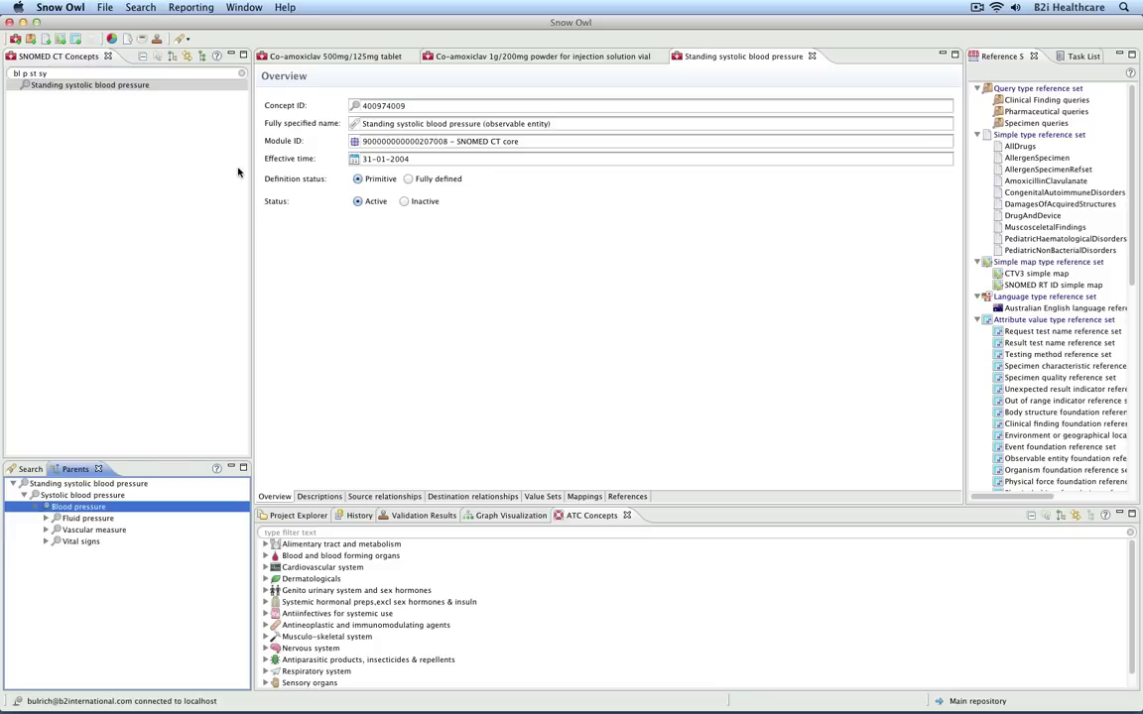
# Reset the perspective to its default layout, clear the SNOMED CT concept filter and collapse its tree.
pyautogui.click(245, 7)
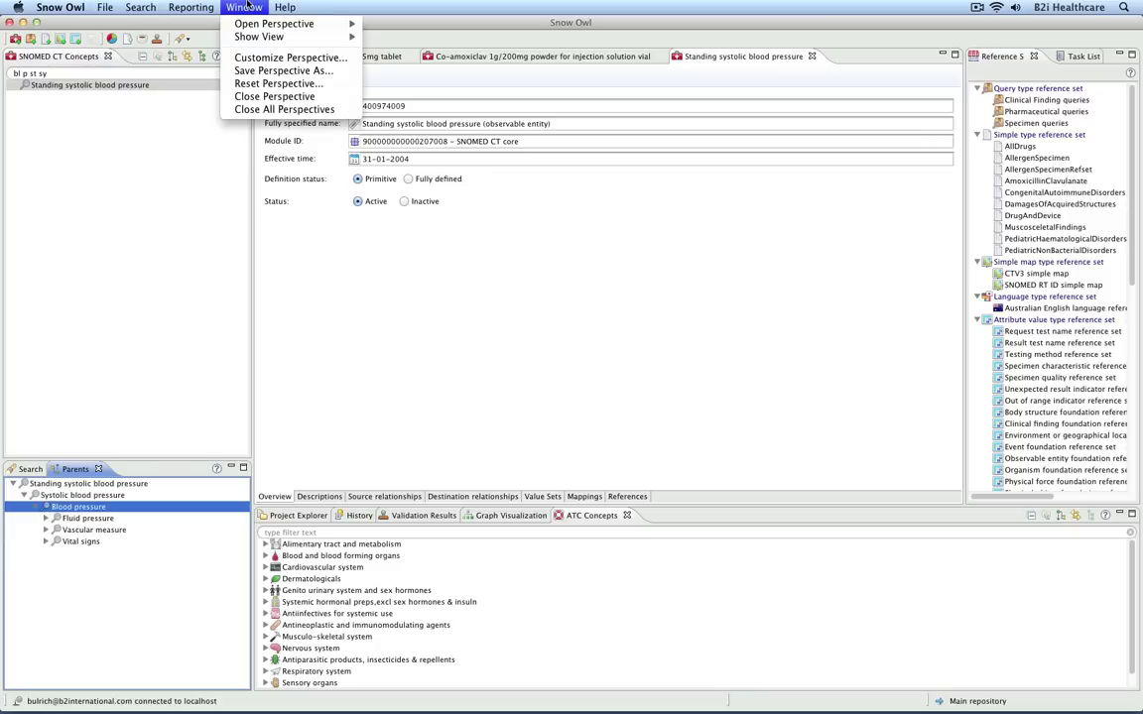
pyautogui.click(286, 84)
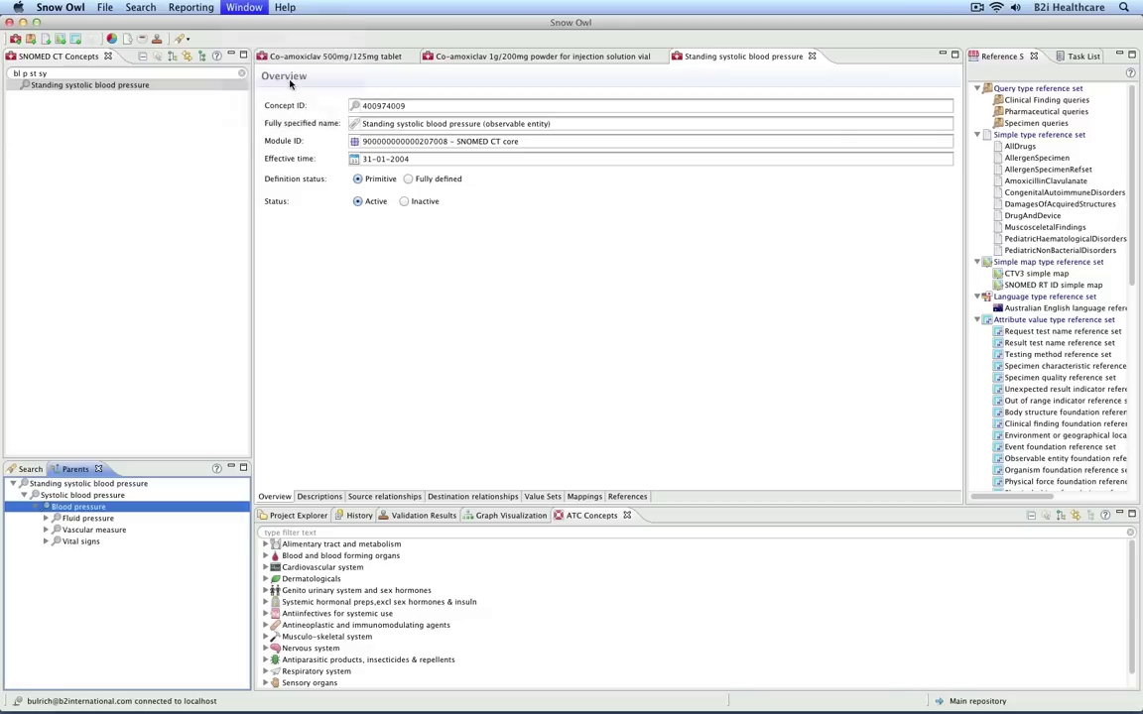
pyautogui.click(707, 376)
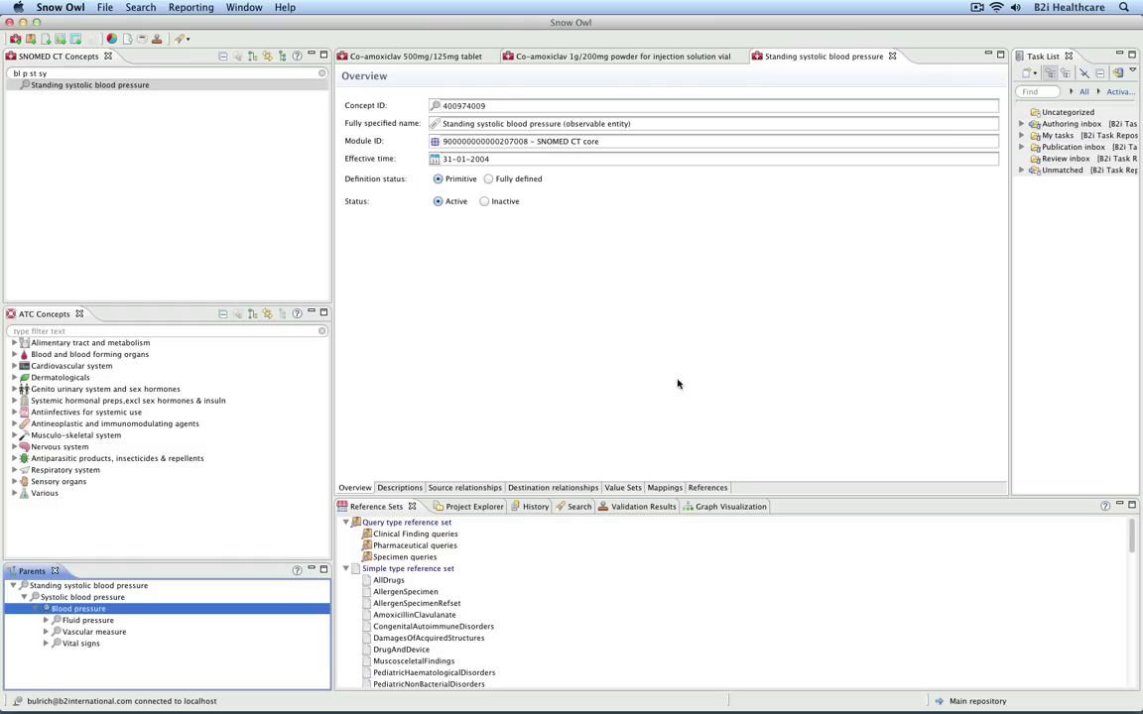
pyautogui.click(323, 75)
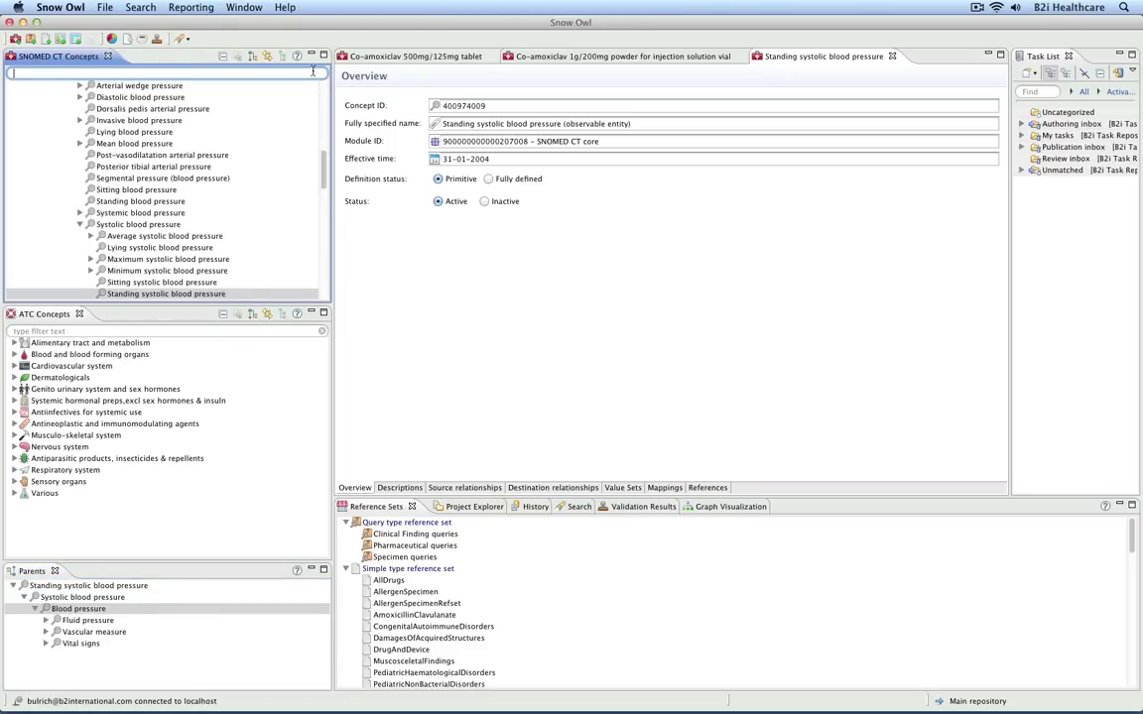
pyautogui.click(222, 57)
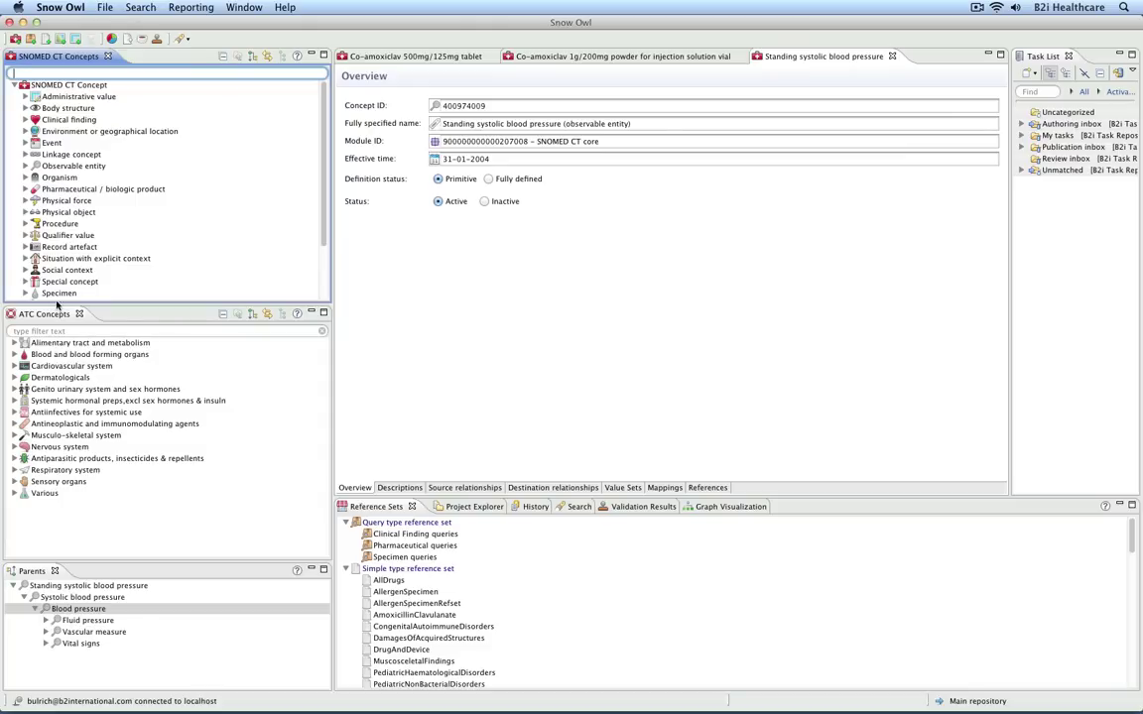
# Group the ATC Concepts view with the Task List and widen that panel.
pyautogui.moveTo(47, 315)
pyautogui.mouseDown()
pyautogui.moveTo(783, 235)
pyautogui.moveTo(1034, 120)
pyautogui.mouseUp()
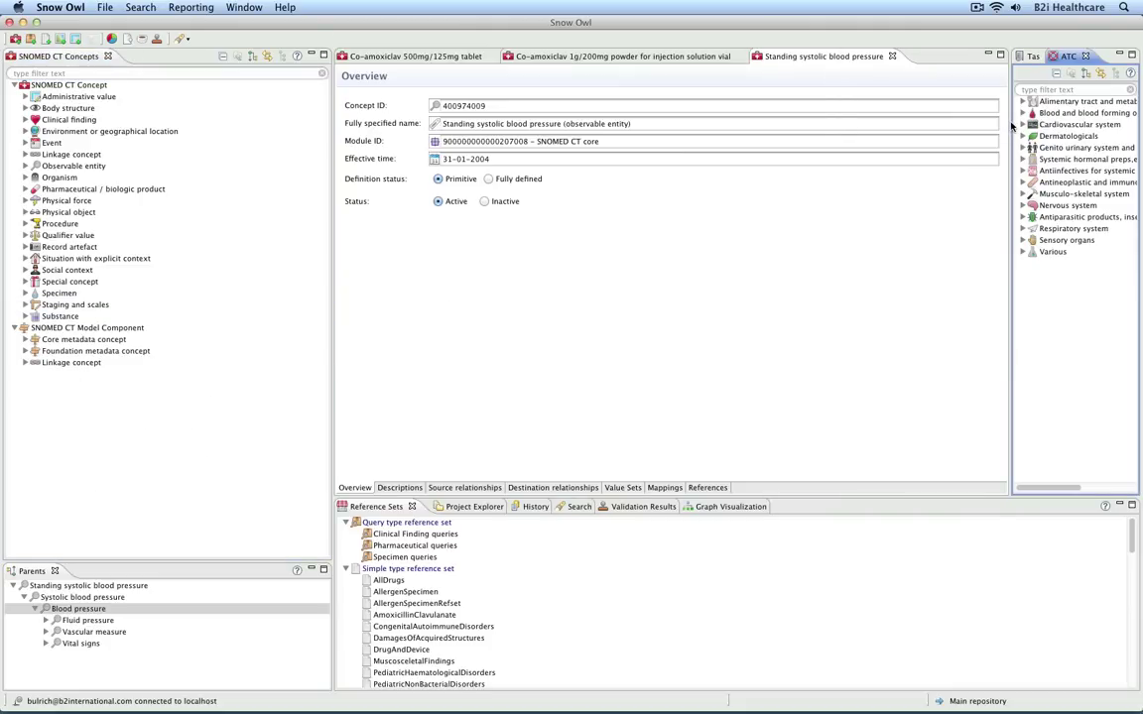
pyautogui.moveTo(1008, 121); pyautogui.dragTo(868, 121)
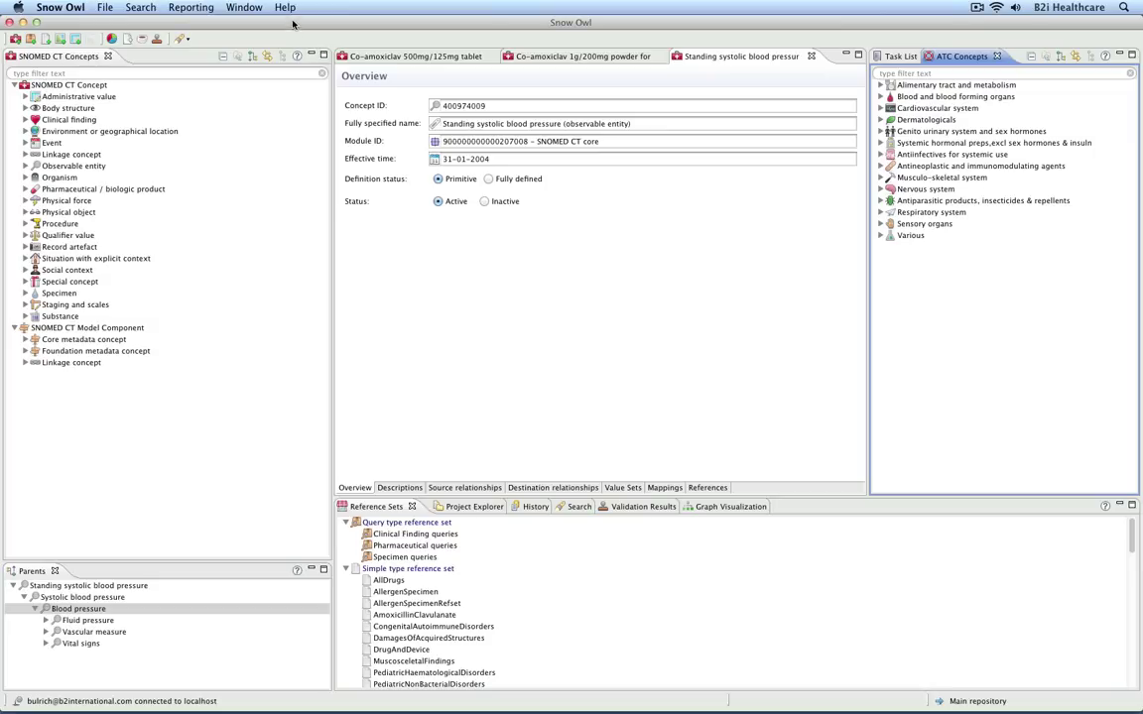
pyautogui.click(245, 8)
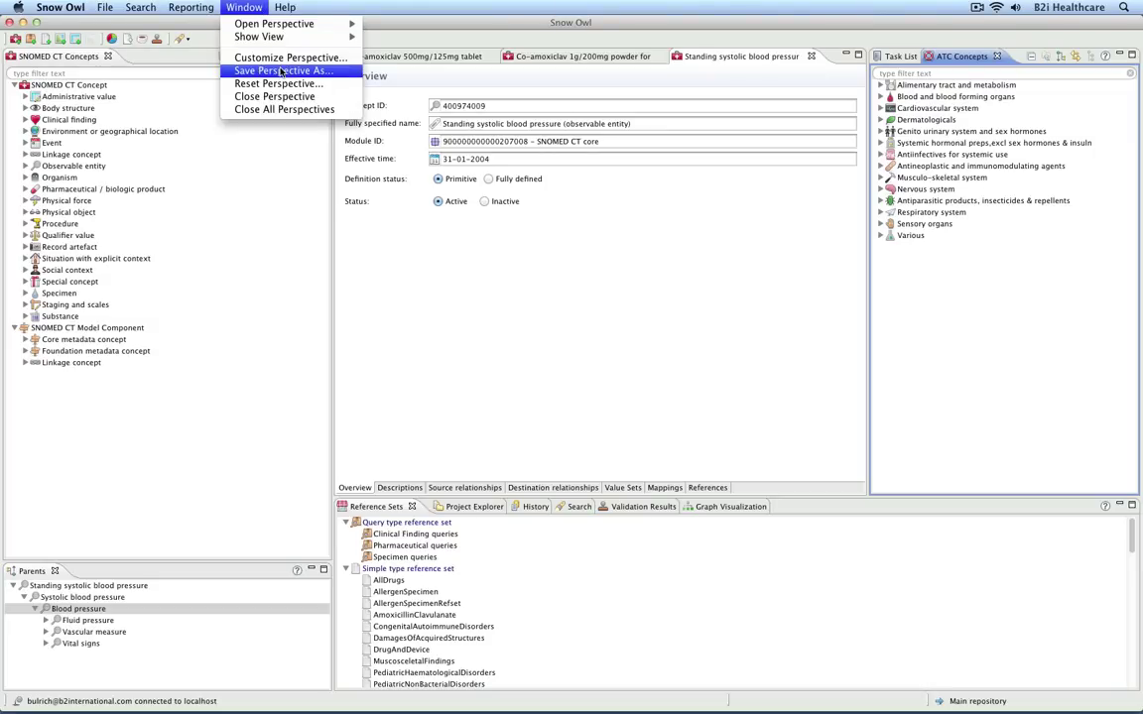
# Save the layout as a perspective named 'SNOMED CT - ATC Mapping Perspective'.
pyautogui.click(281, 72)
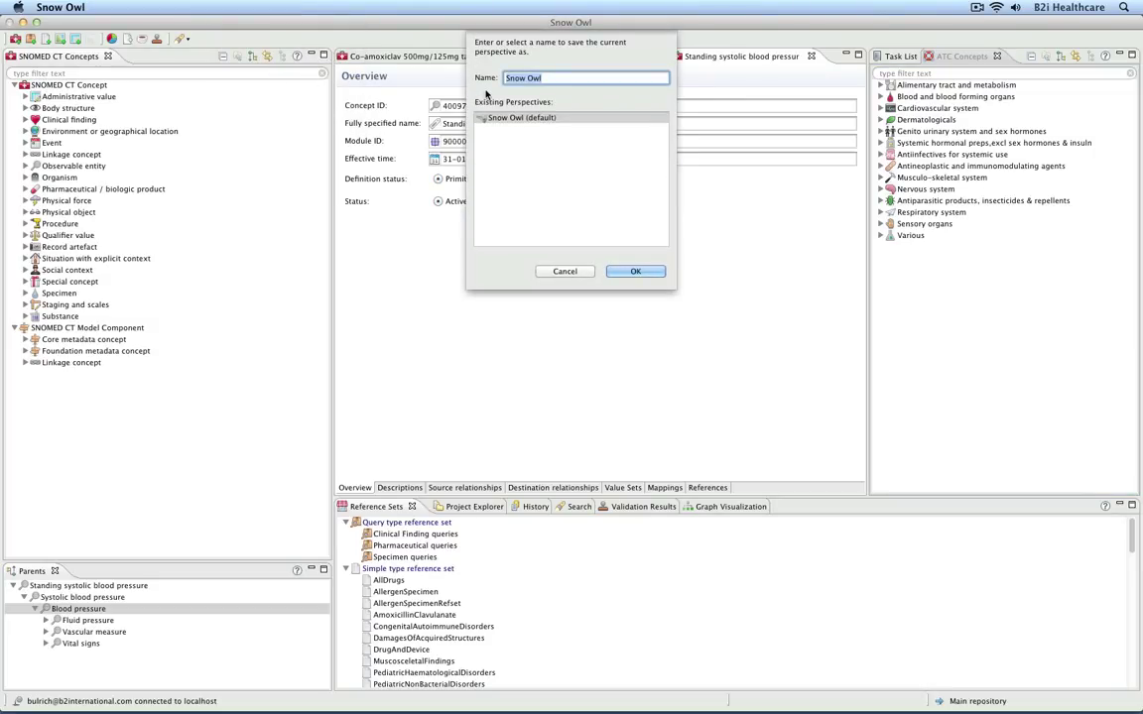
pyautogui.write('SNOMED CT')
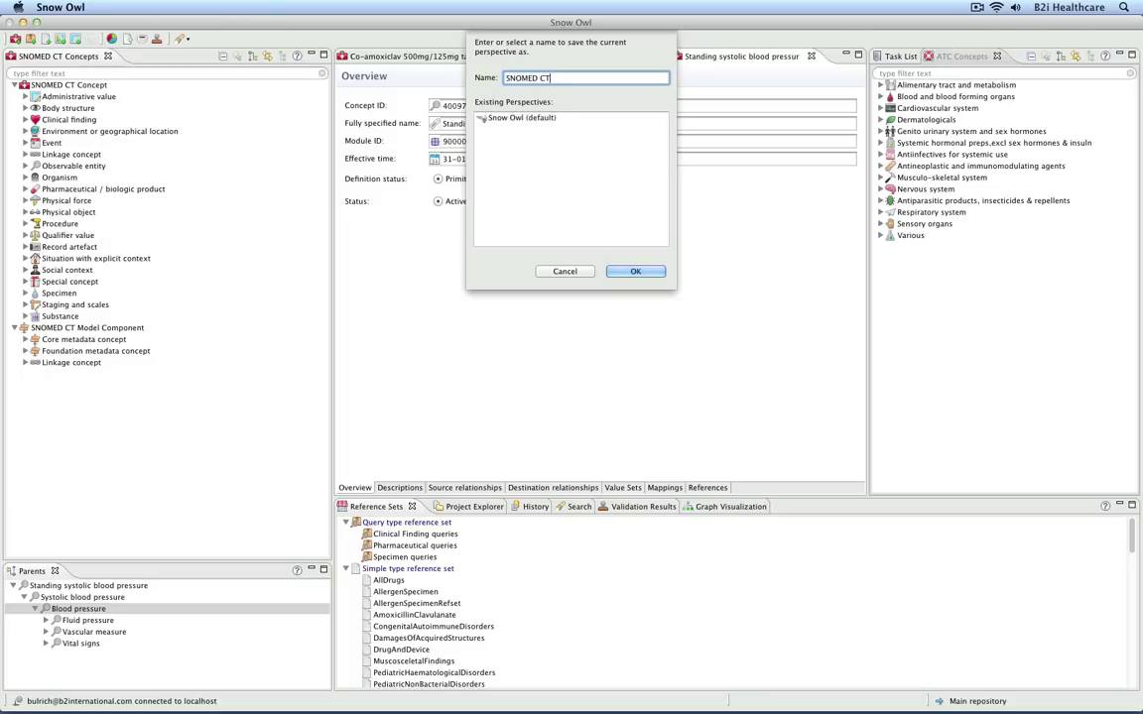
pyautogui.write(' - ATC Mapp')
pyautogui.write('ing Perspecti')
pyautogui.write('ve')
pyautogui.press('Return')
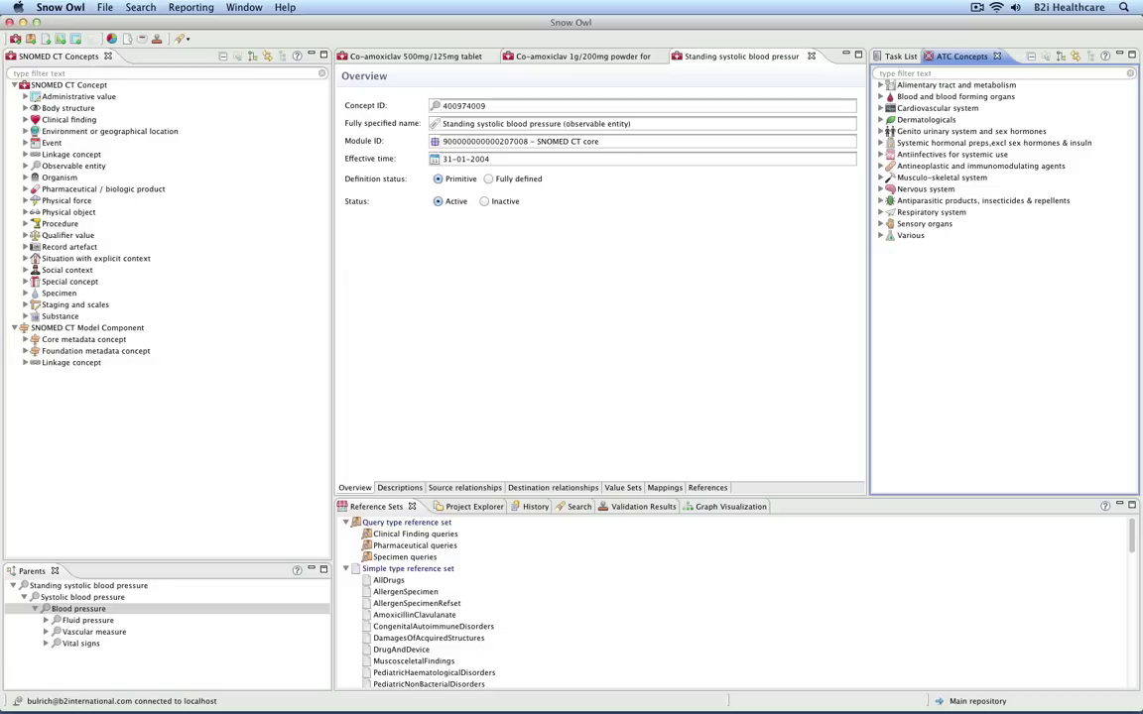
# Switch to the default Snow Owl perspective, then reopen 'SNOMED CT - ATC Mapping Perspective'.
pyautogui.click(250, 6)
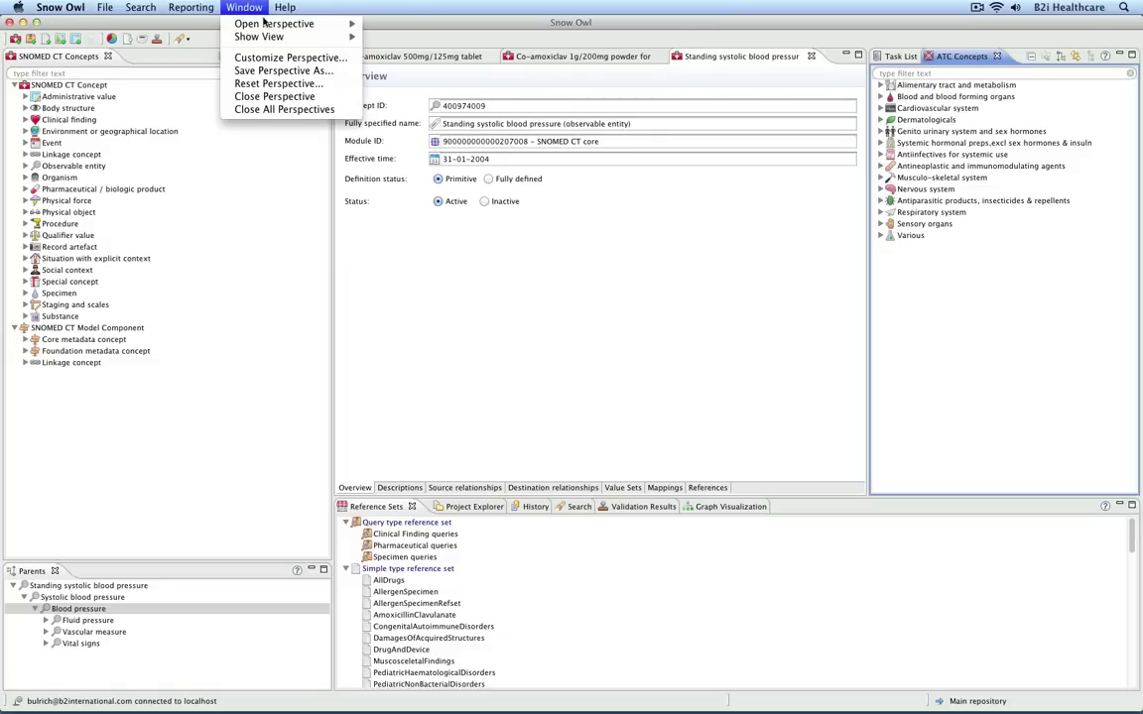
pyautogui.moveTo(274, 23)
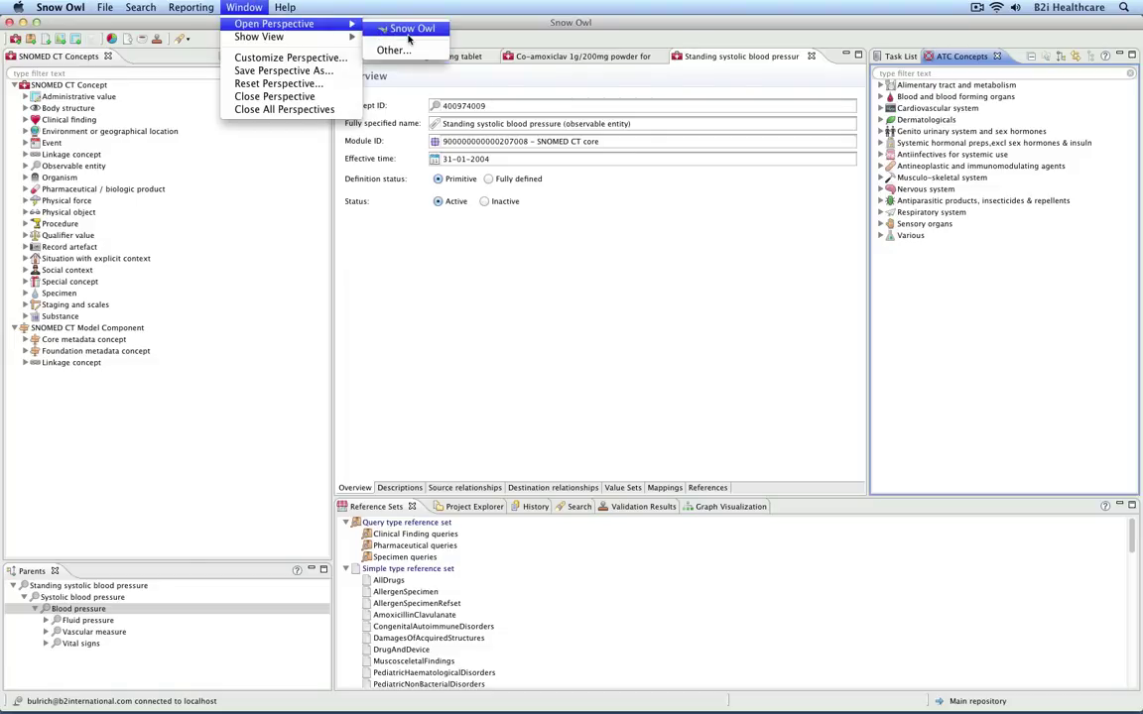
pyautogui.click(409, 29)
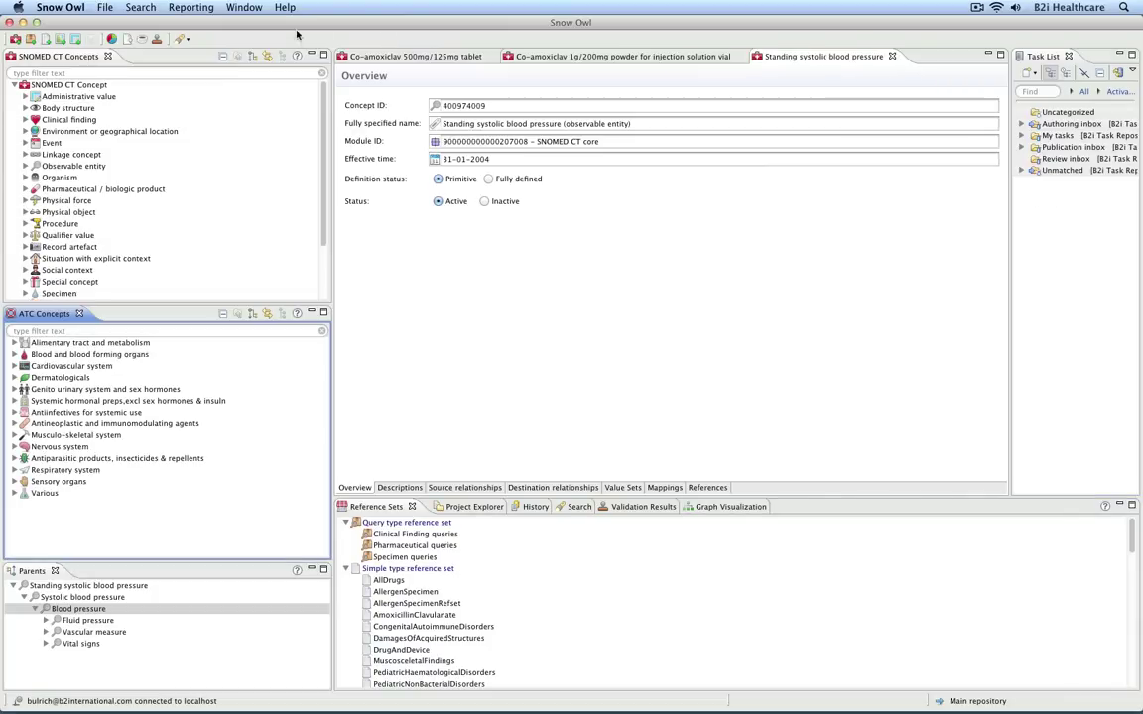
pyautogui.click(230, 8)
pyautogui.moveTo(274, 24)
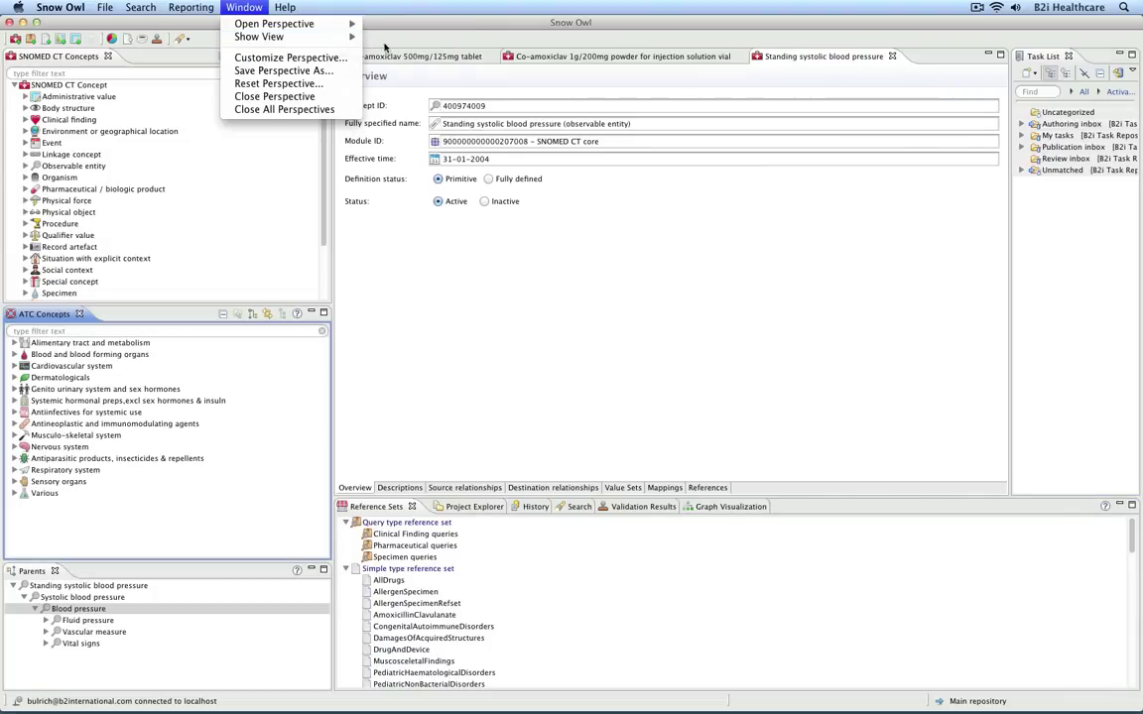
pyautogui.click(392, 50)
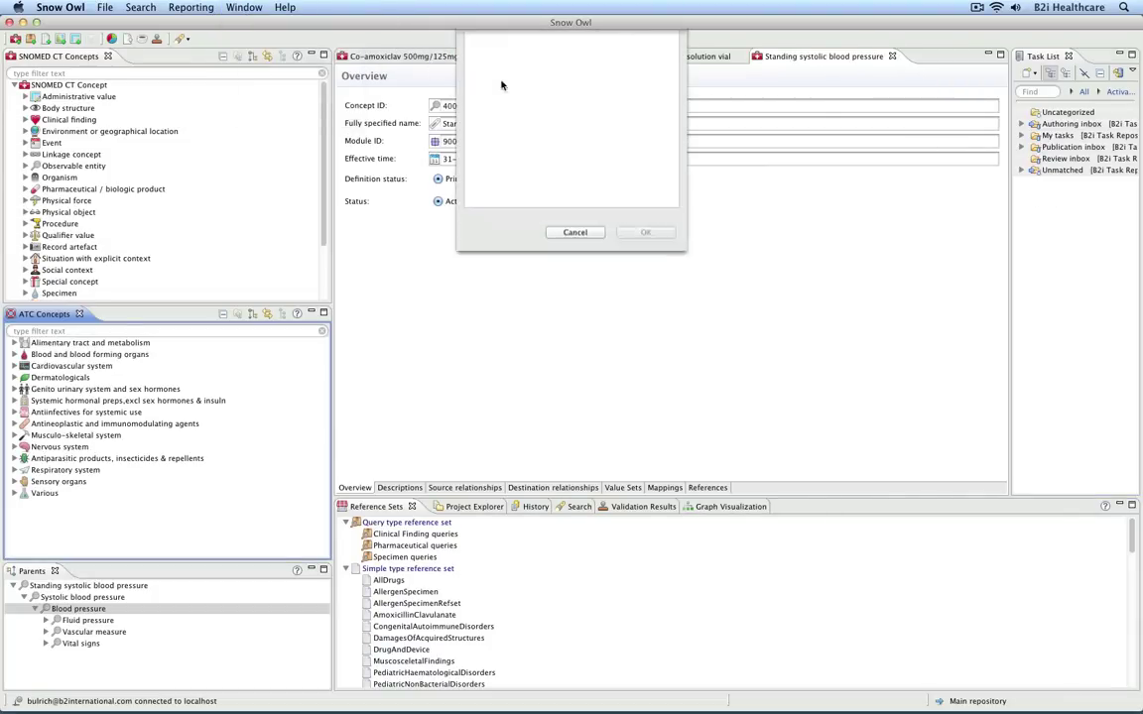
pyautogui.click(507, 46)
pyautogui.doubleClick(507, 46)
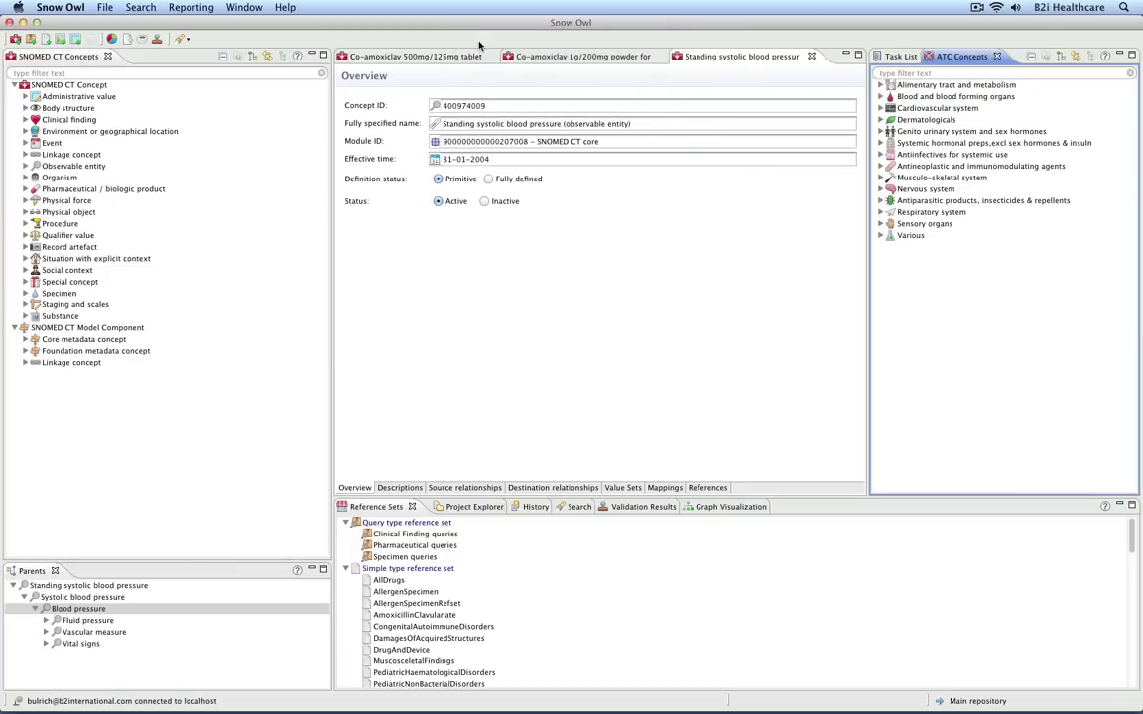
# Open Help Contents to show the Snow Owl User Guide Overview page.
pyautogui.click(286, 7)
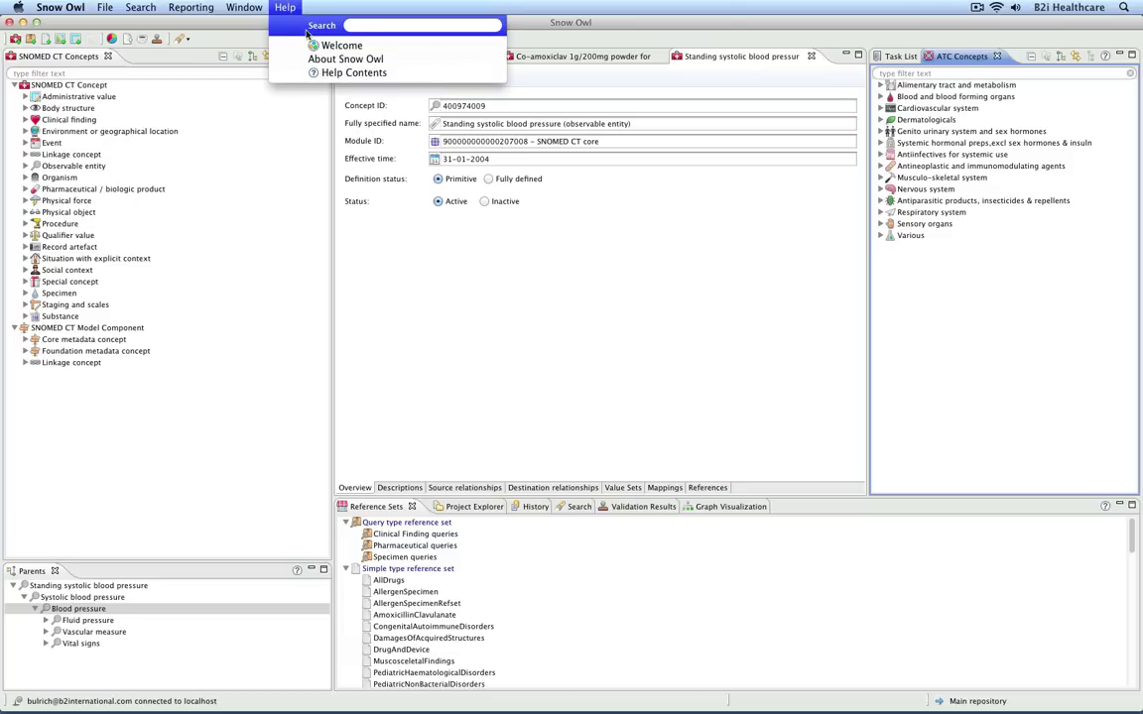
pyautogui.click(342, 72)
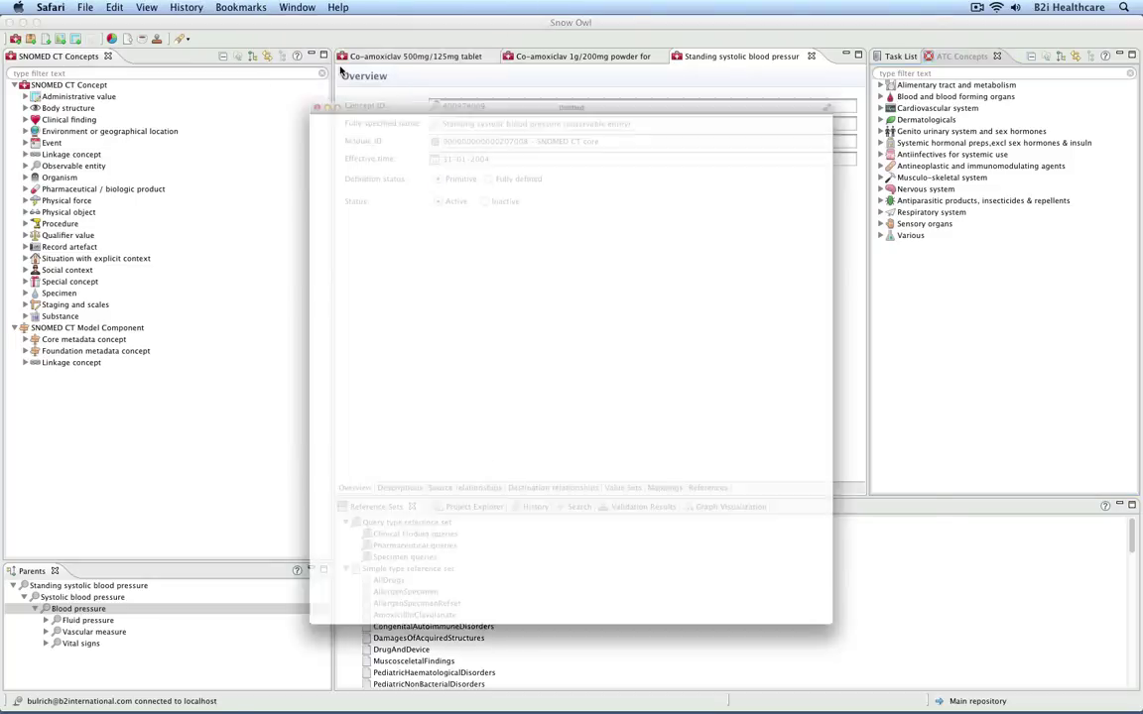